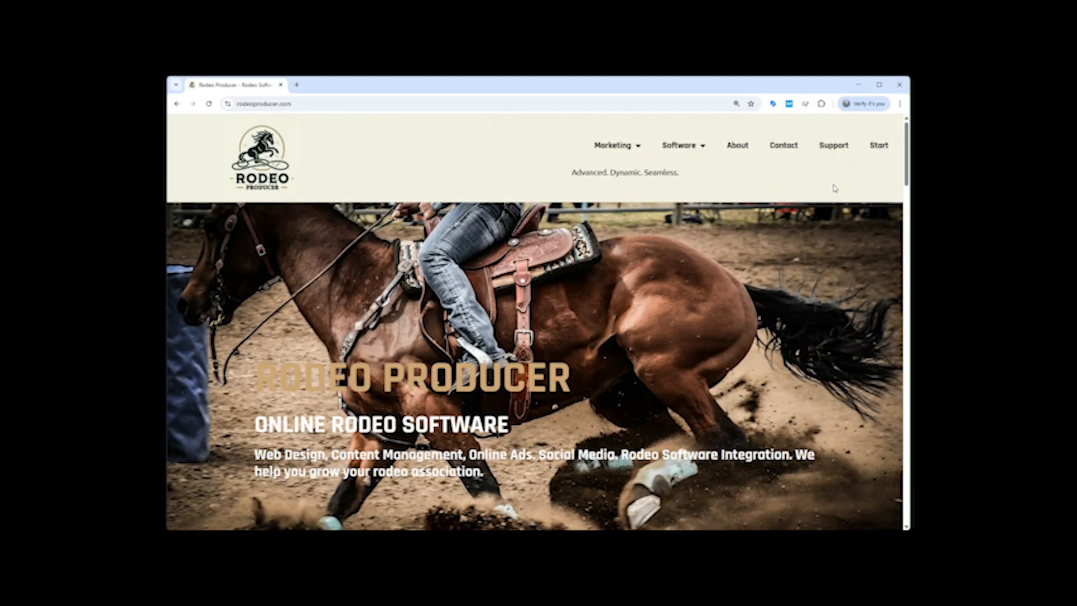
- Open the Payouts and Placings settings and look over the standard, multi-go and ground money sections
{"action": "left_click", "coordinate": [878, 151]}
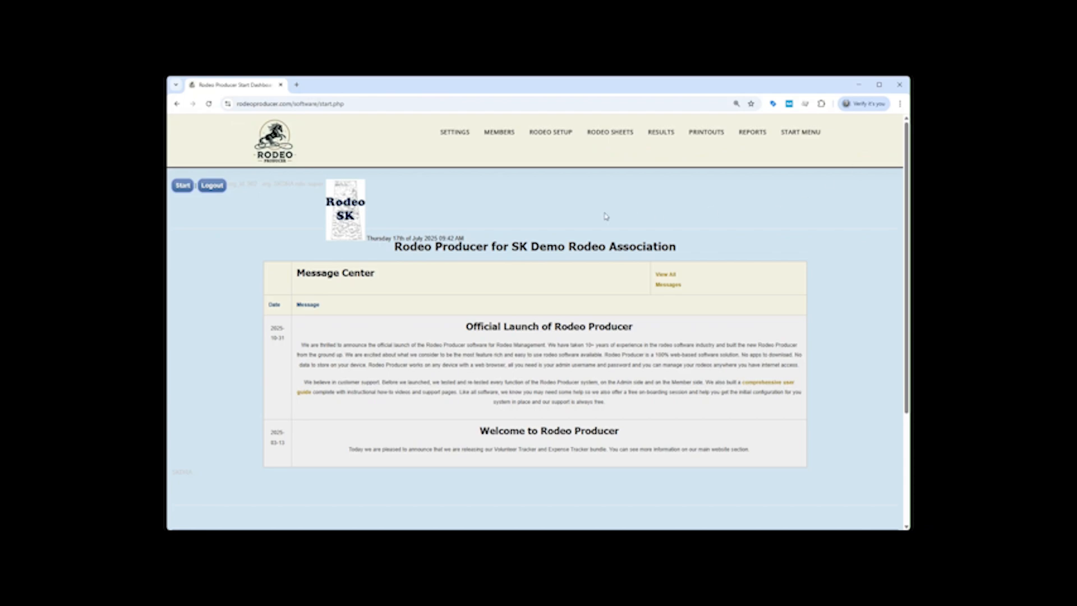
{"action": "mouse_move", "coordinate": [454, 137]}
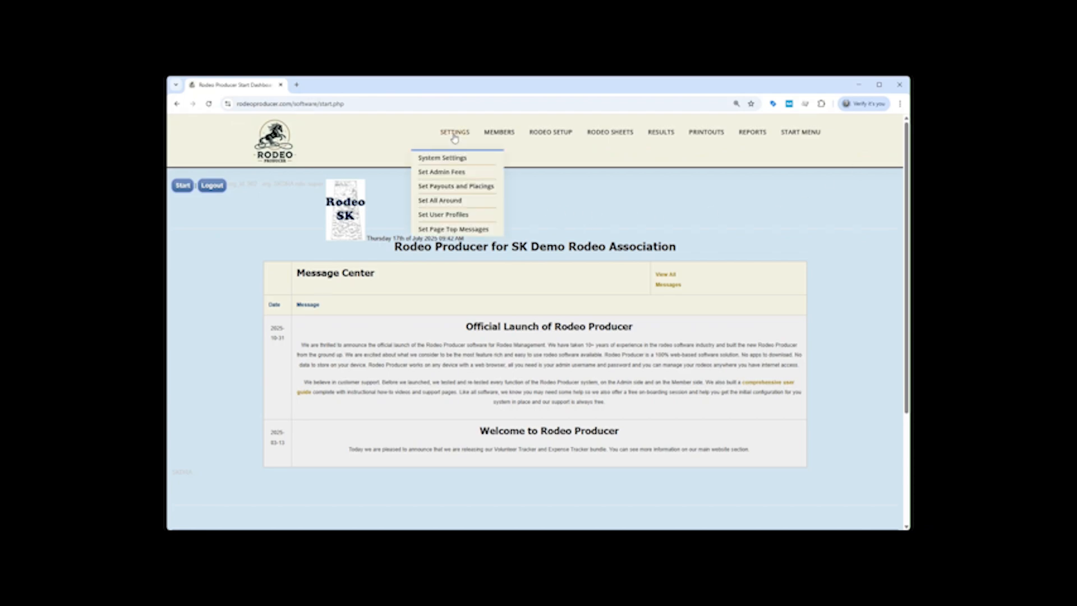
{"action": "left_click", "coordinate": [457, 187]}
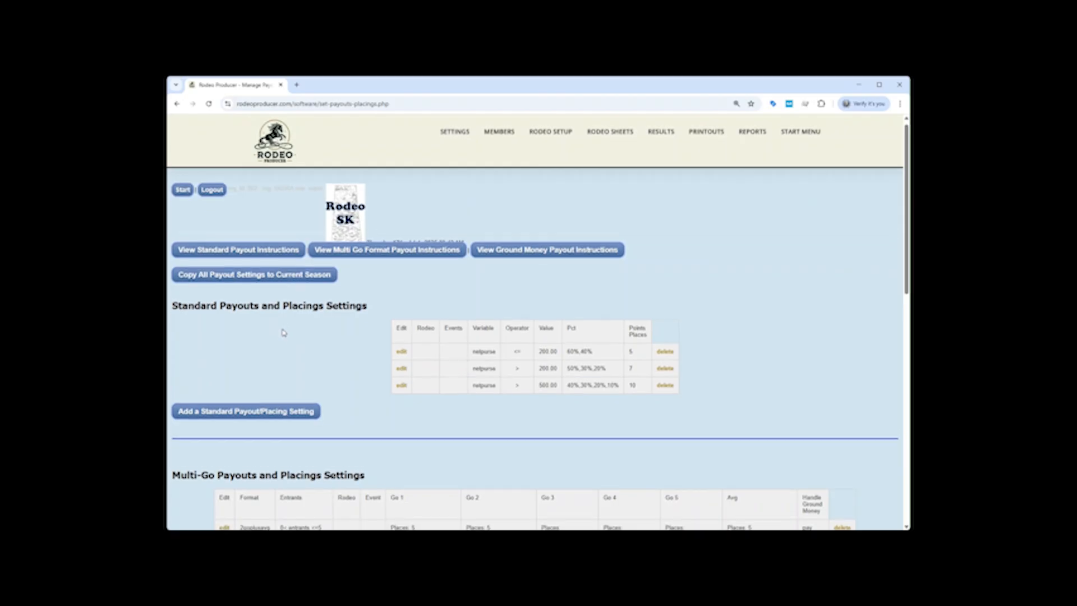
{"action": "scroll", "coordinate": [284, 332], "scroll_direction": "down", "scroll_amount": 3}
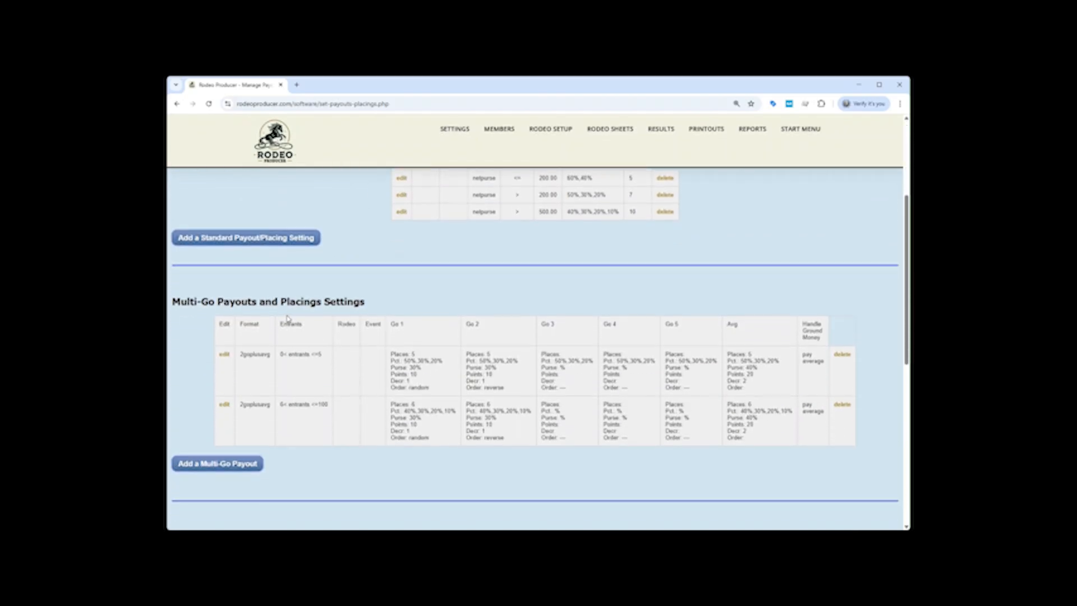
{"action": "scroll", "coordinate": [285, 318], "scroll_direction": "down", "scroll_amount": 4}
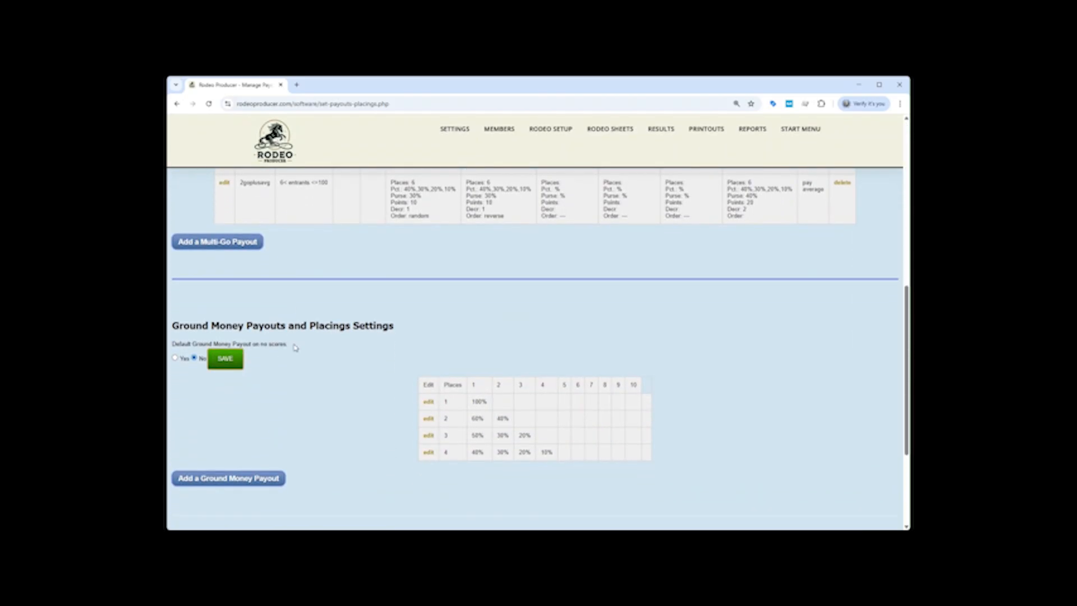
{"action": "scroll", "coordinate": [296, 348], "scroll_direction": "up", "scroll_amount": 8}
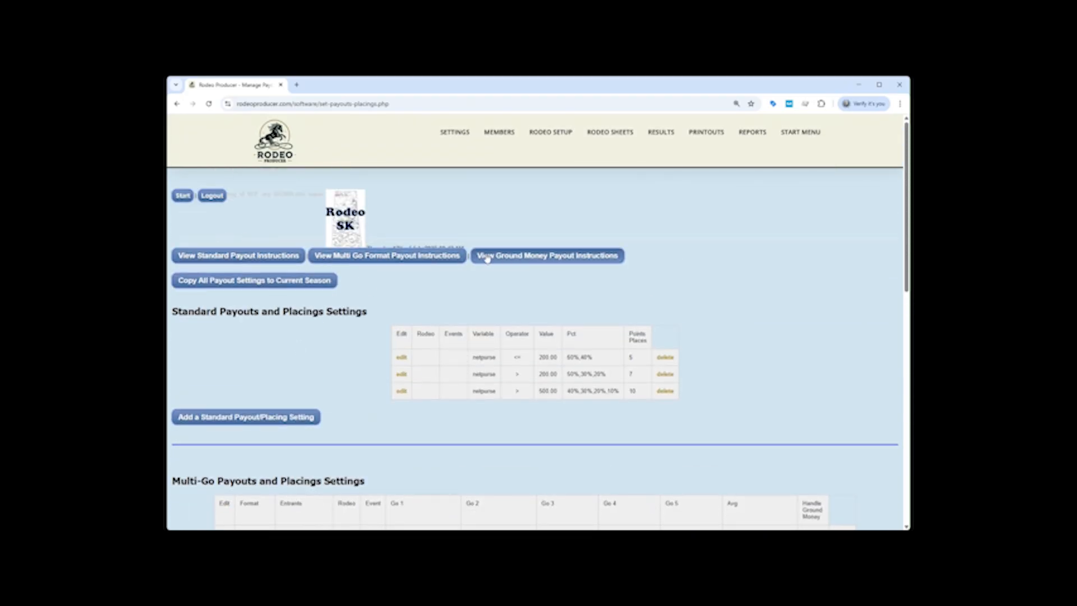
- Display the standard payout instructions and read them through to the end
{"action": "left_click", "coordinate": [236, 257]}
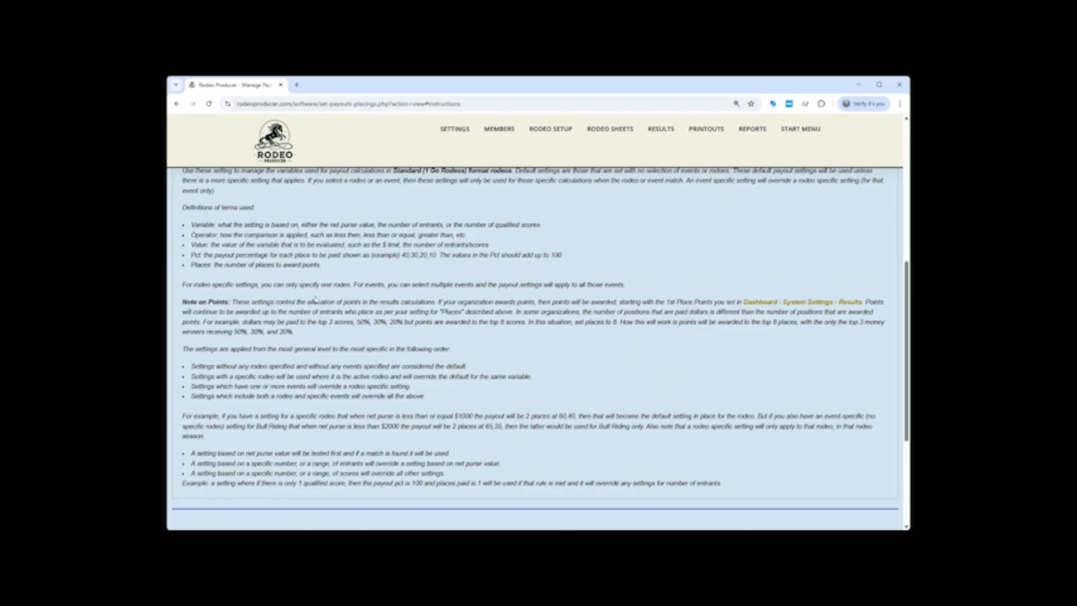
{"action": "scroll", "coordinate": [316, 299], "scroll_direction": "up", "scroll_amount": 5}
{"action": "scroll", "coordinate": [316, 299], "scroll_direction": "down", "scroll_amount": 3}
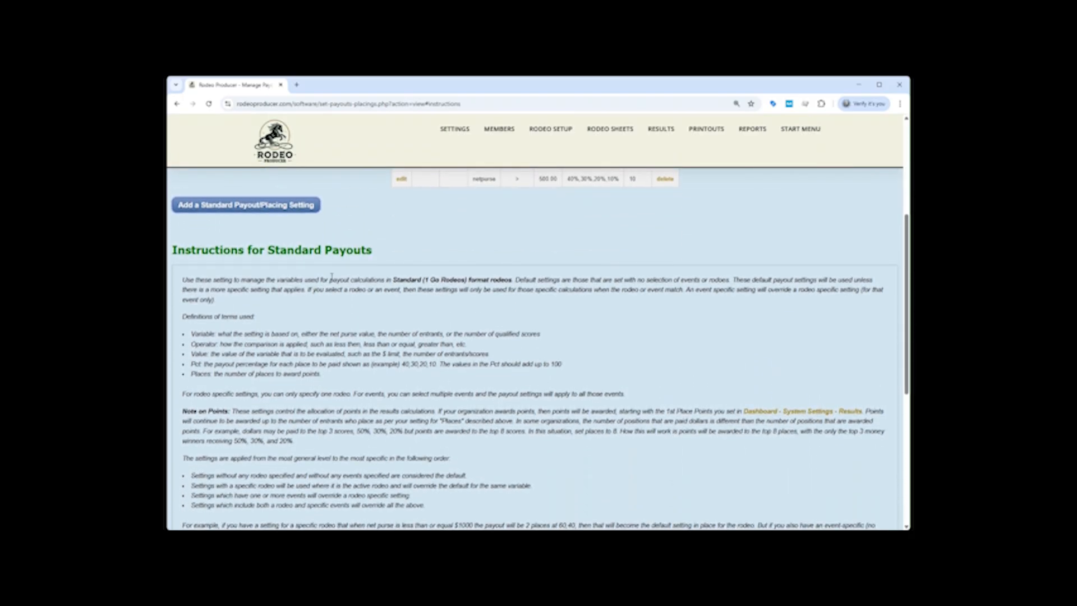
{"action": "scroll", "coordinate": [340, 277], "scroll_direction": "down", "scroll_amount": 2}
{"action": "scroll", "coordinate": [341, 276], "scroll_direction": "down", "scroll_amount": 2}
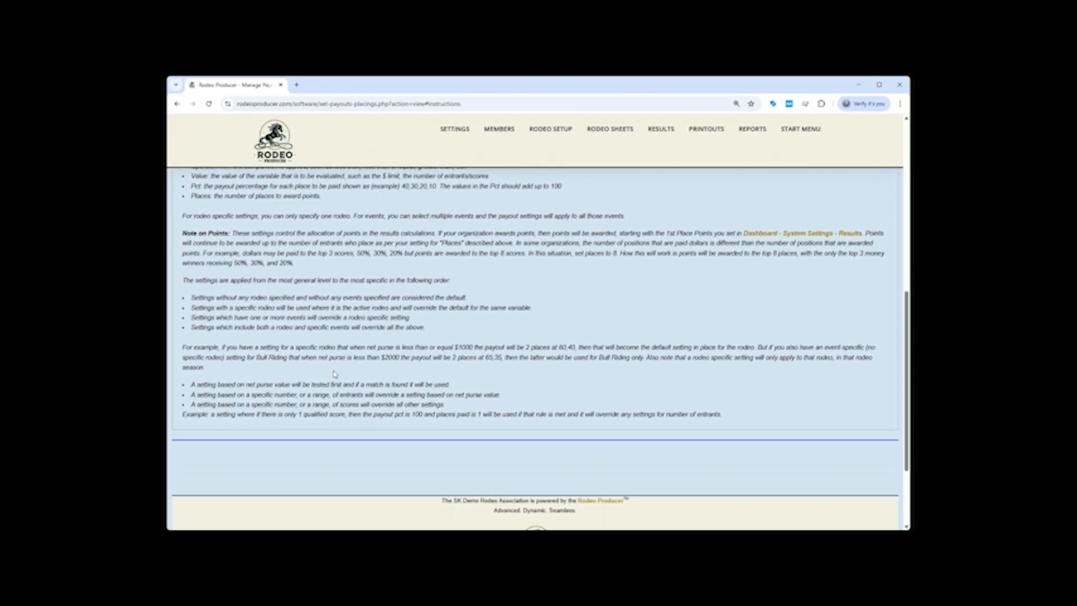
{"action": "scroll", "coordinate": [323, 369], "scroll_direction": "up", "scroll_amount": 4}
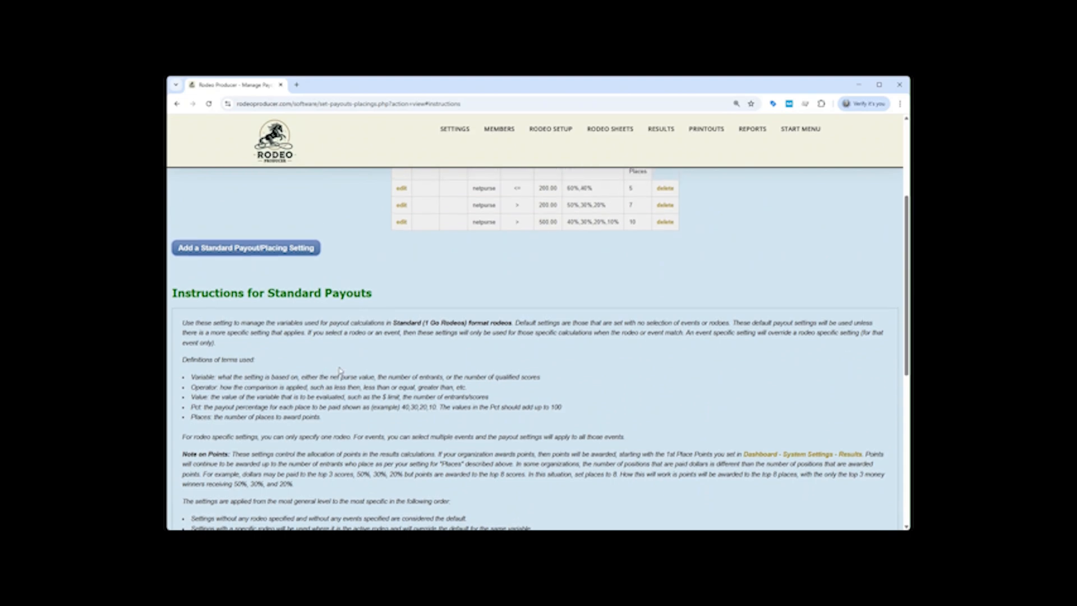
{"action": "scroll", "coordinate": [341, 371], "scroll_direction": "up", "scroll_amount": 3}
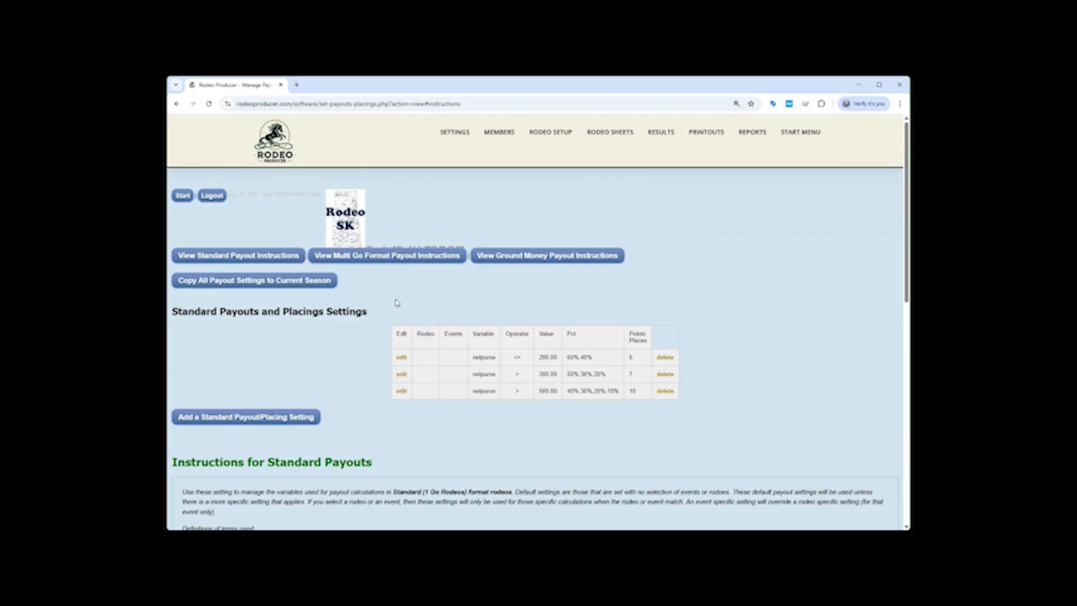
- Display and read the multi-go format payout instructions, then bring up the ground money payout instructions
{"action": "left_click", "coordinate": [381, 262]}
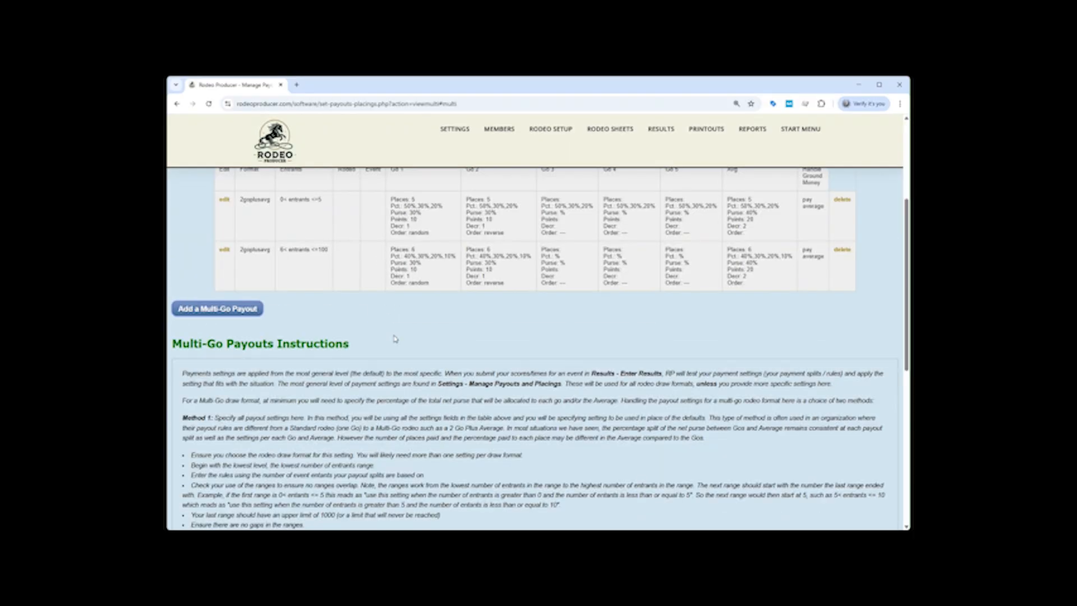
{"action": "scroll", "coordinate": [395, 338], "scroll_direction": "down", "scroll_amount": 2}
{"action": "scroll", "coordinate": [395, 339], "scroll_direction": "up", "scroll_amount": 6}
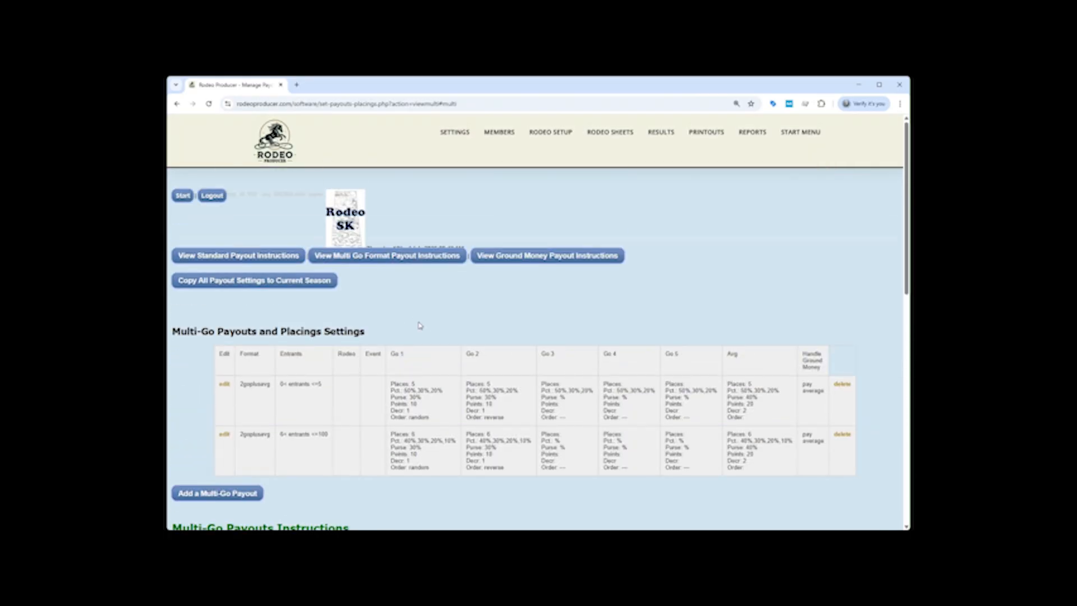
{"action": "scroll", "coordinate": [383, 346], "scroll_direction": "down", "scroll_amount": 7}
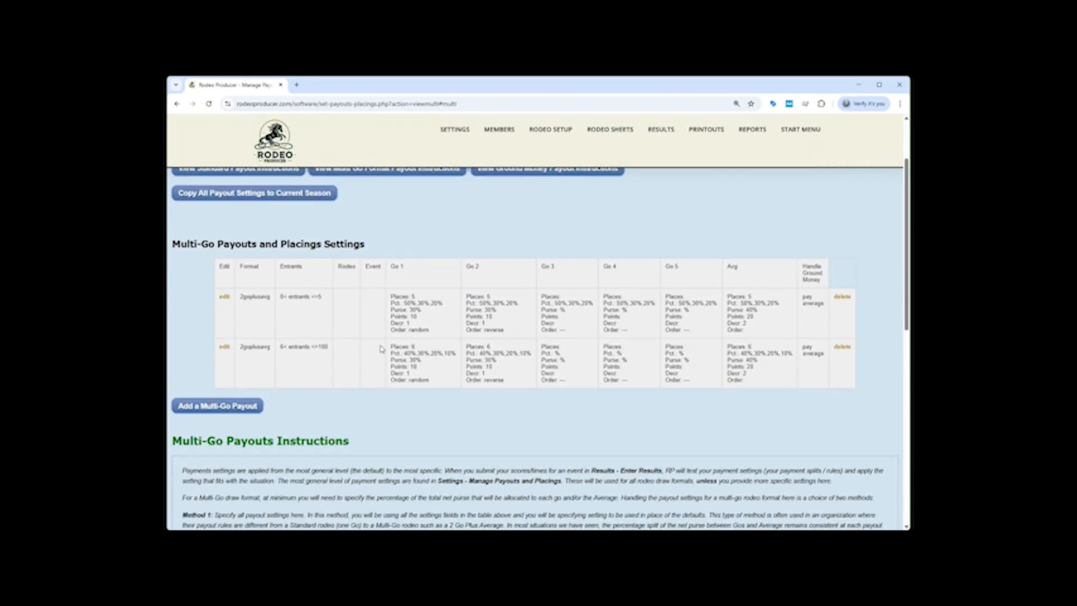
{"action": "scroll", "coordinate": [382, 350], "scroll_direction": "down", "scroll_amount": 6}
{"action": "scroll", "coordinate": [385, 352], "scroll_direction": "up", "scroll_amount": 13}
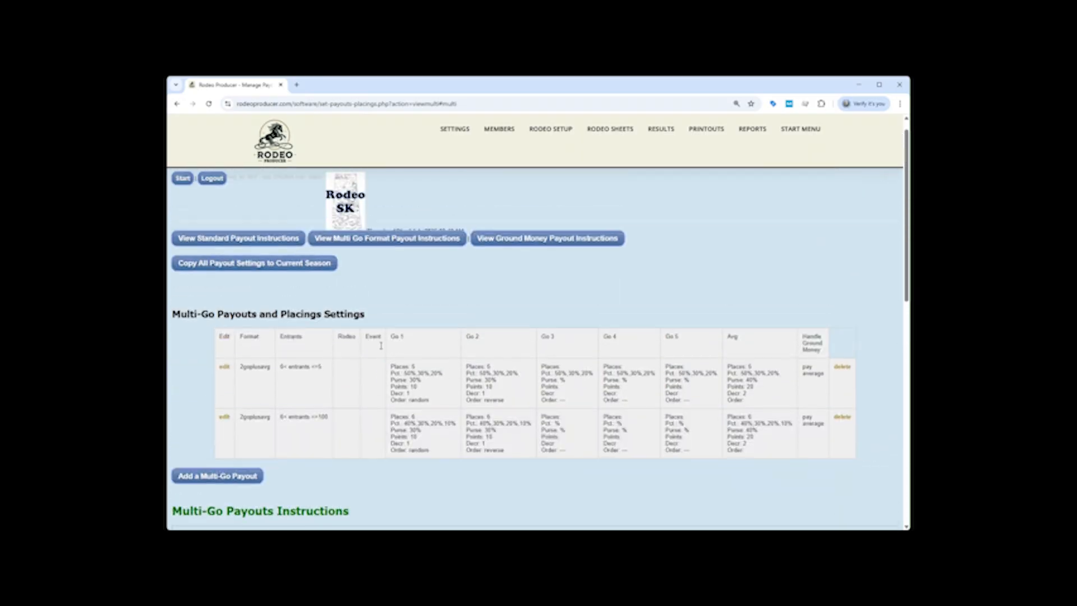
{"action": "left_click", "coordinate": [533, 257]}
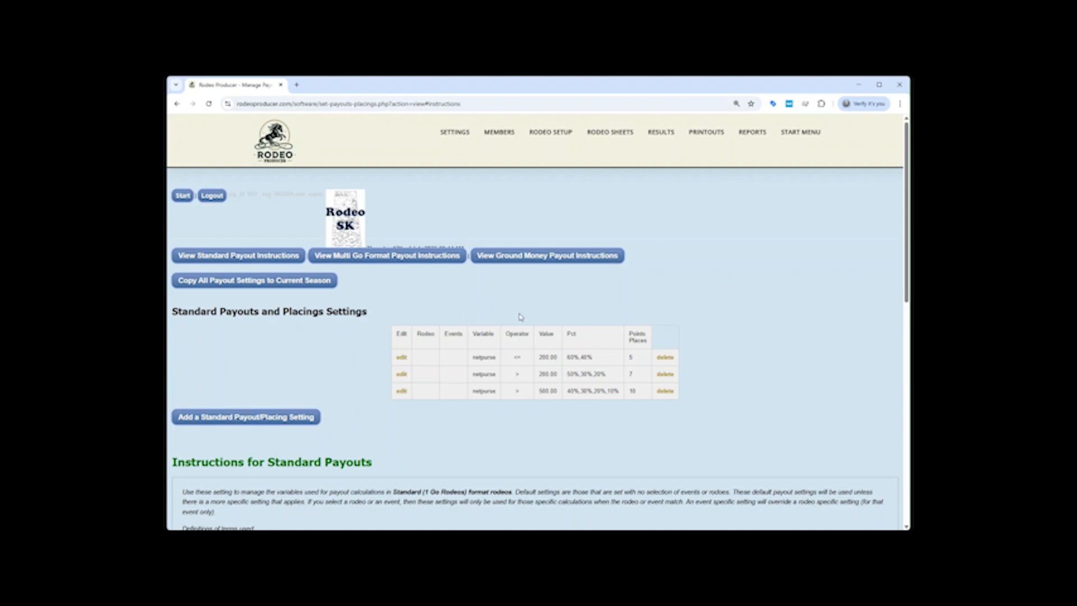
- Open the standard payout setting for net purse above 200, review its fields and save it as is
{"action": "scroll", "coordinate": [359, 254], "scroll_direction": "down", "scroll_amount": 2}
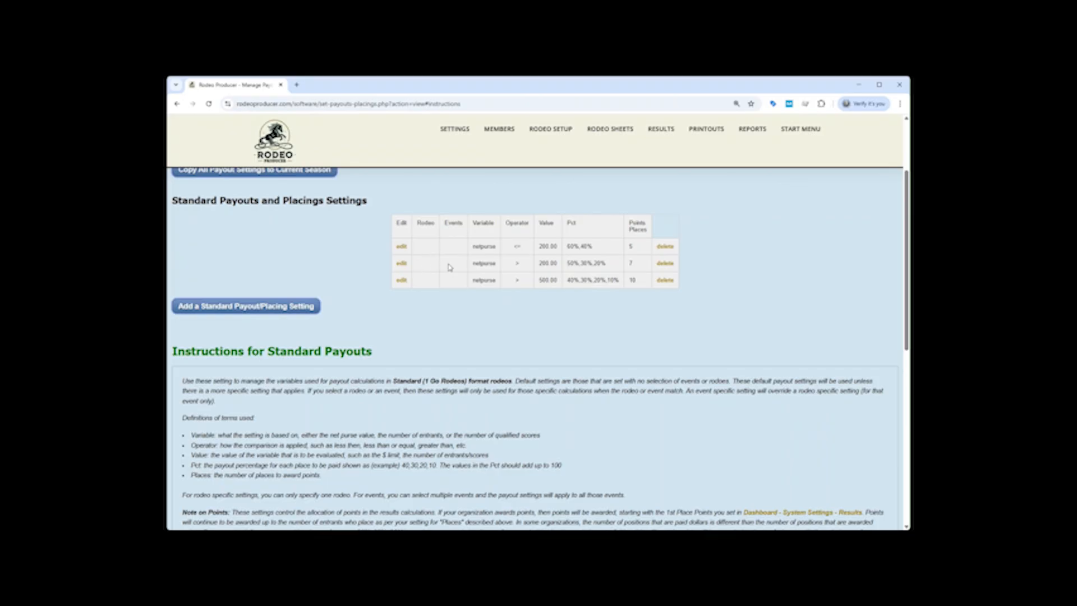
{"action": "left_click", "coordinate": [400, 266]}
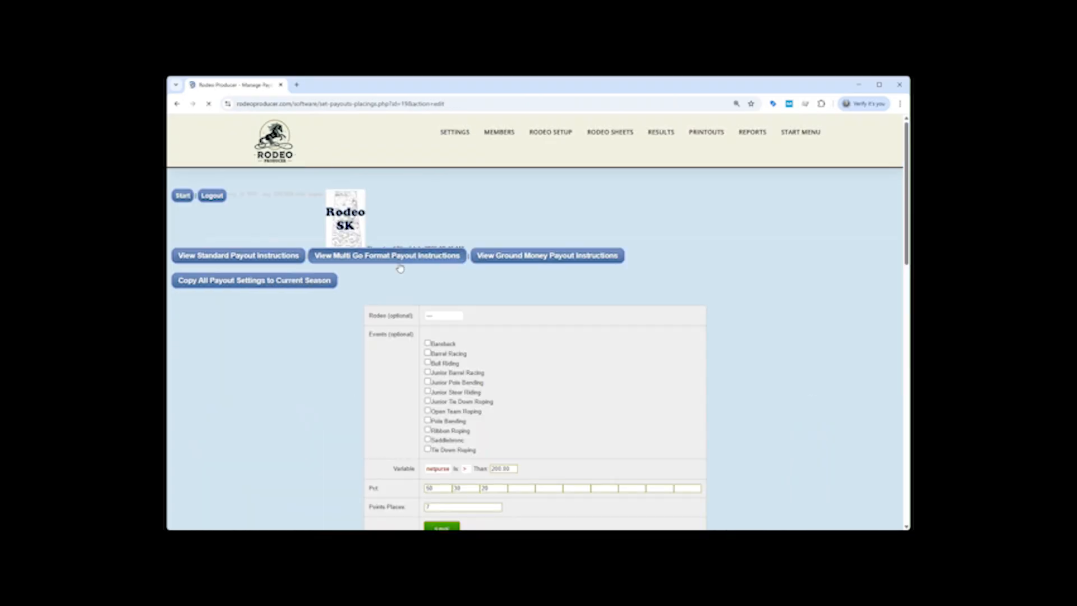
{"action": "scroll", "coordinate": [512, 272], "scroll_direction": "down", "scroll_amount": 2}
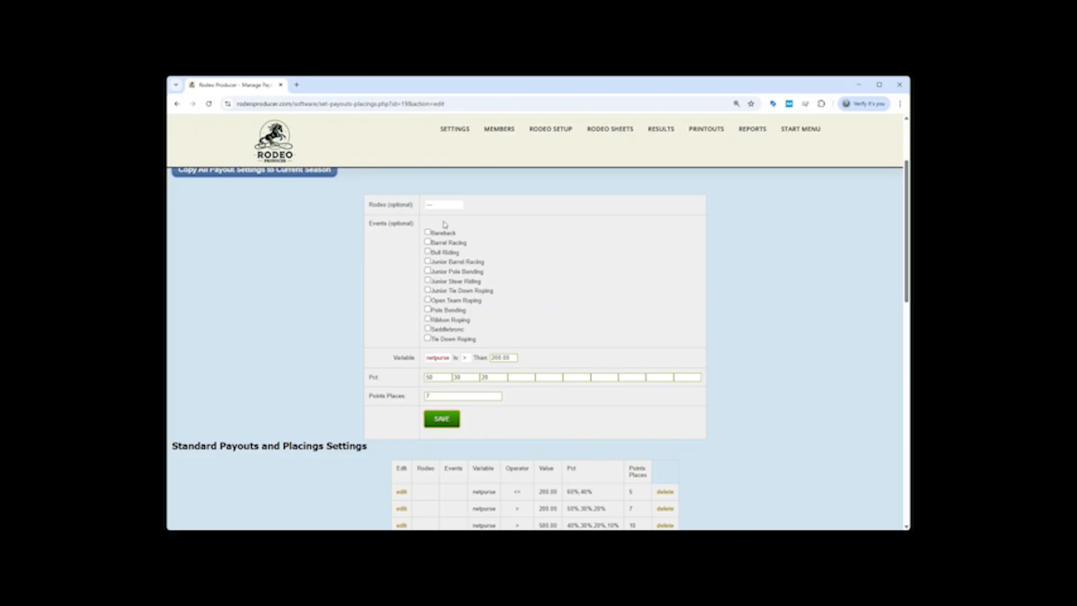
{"action": "scroll", "coordinate": [403, 296], "scroll_direction": "down", "scroll_amount": 2}
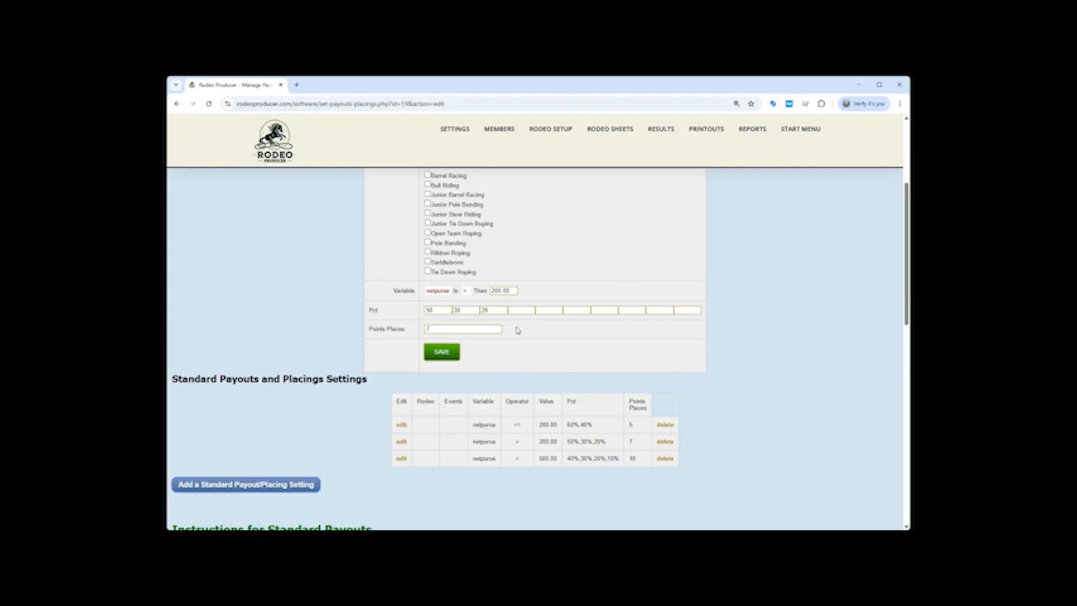
{"action": "mouse_move", "coordinate": [453, 128]}
{"action": "left_click", "coordinate": [441, 354]}
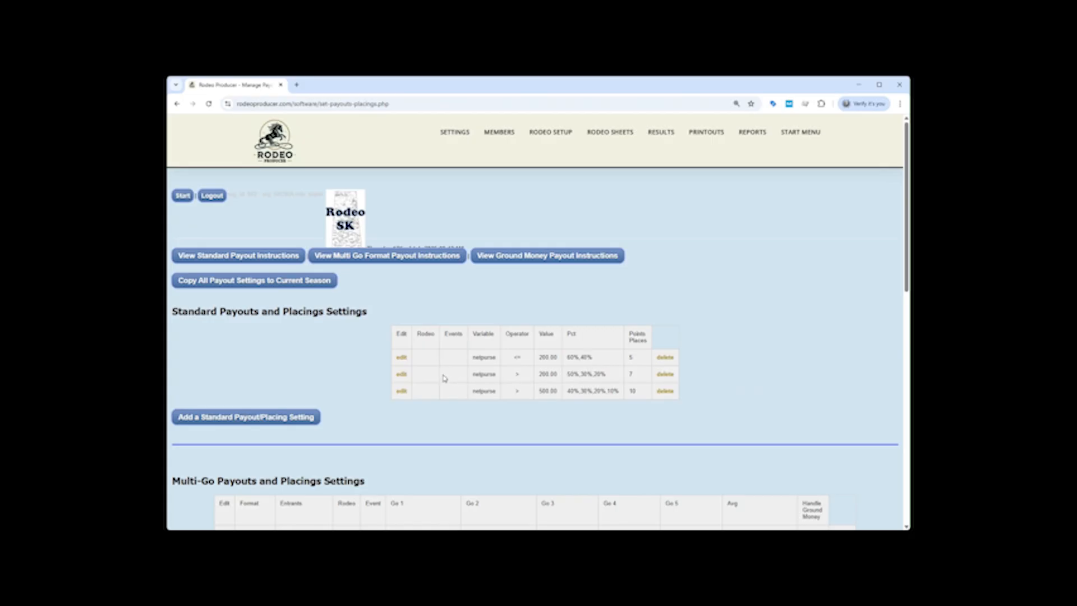
- Start a new standard payout/placing setting with the condition netpurse > 1500, leaving rodeo and events unspecified
{"action": "scroll", "coordinate": [444, 371], "scroll_direction": "down", "scroll_amount": 2}
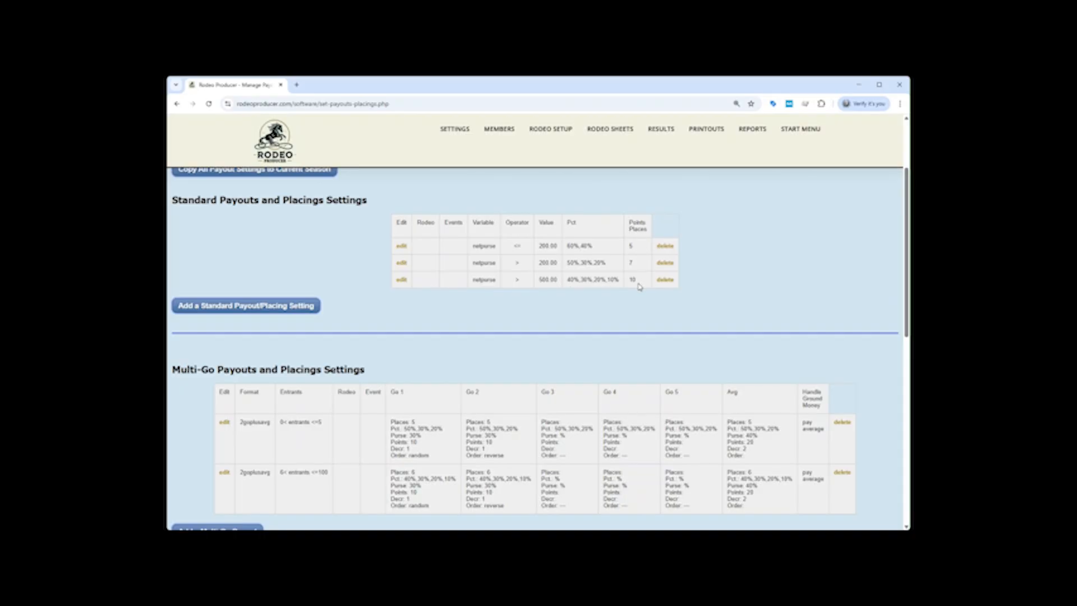
{"action": "left_click", "coordinate": [248, 309]}
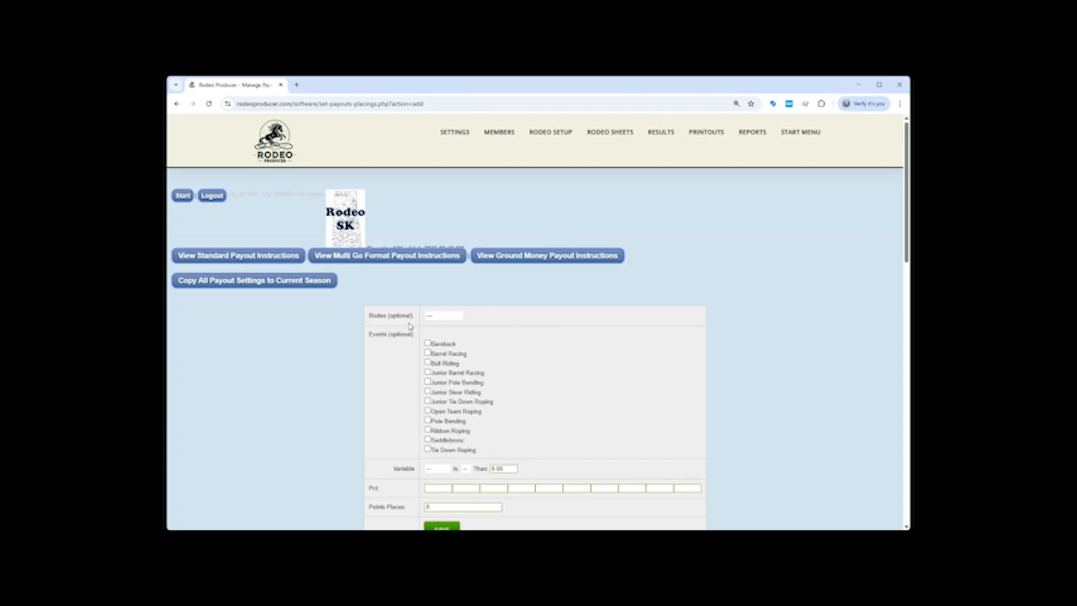
{"action": "scroll", "coordinate": [399, 352], "scroll_direction": "down", "scroll_amount": 2}
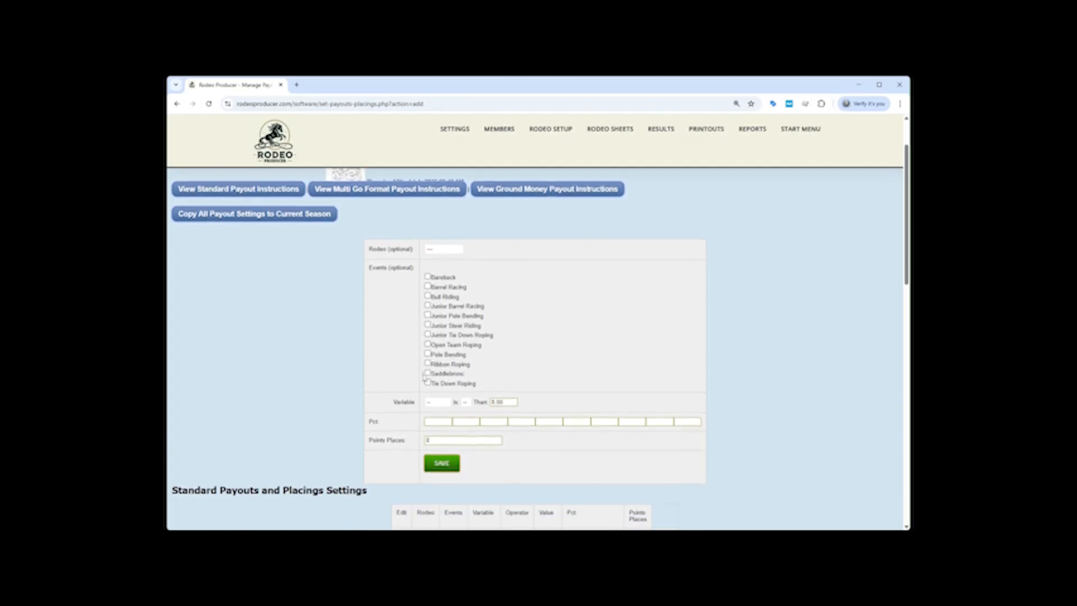
{"action": "left_click", "coordinate": [443, 405]}
{"action": "left_click", "coordinate": [439, 425]}
{"action": "left_click", "coordinate": [467, 406]}
{"action": "left_click", "coordinate": [470, 447]}
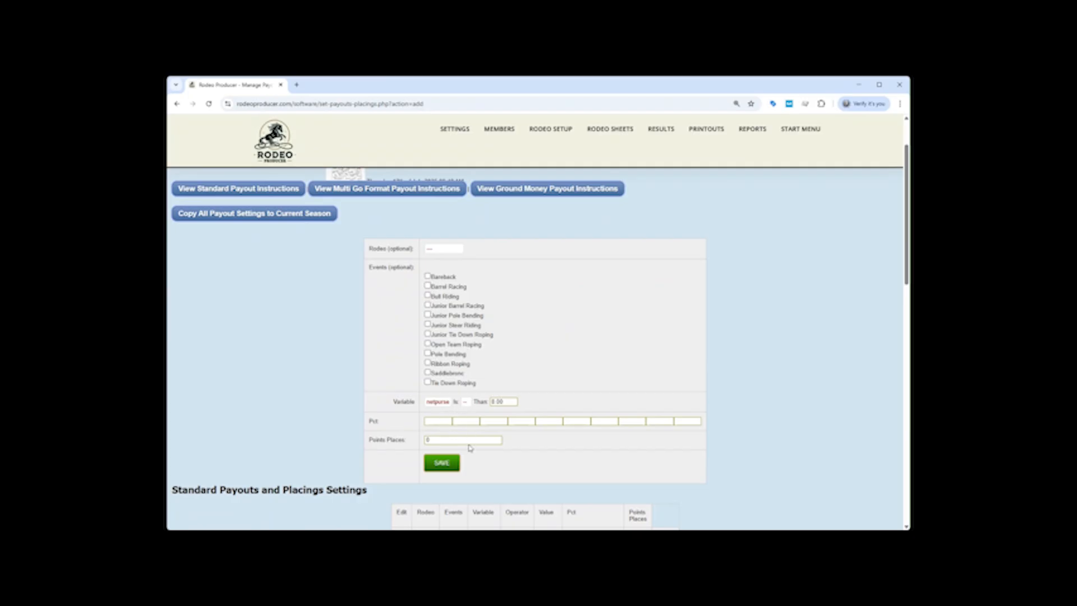
{"action": "left_click", "coordinate": [505, 401]}
{"action": "left_click_drag", "start_coordinate": [504, 401], "coordinate": [491, 401]}
{"action": "type", "text": "1500"}
{"action": "scroll", "coordinate": [542, 367], "scroll_direction": "down", "scroll_amount": 1}
{"action": "scroll", "coordinate": [543, 367], "scroll_direction": "down", "scroll_amount": 1}
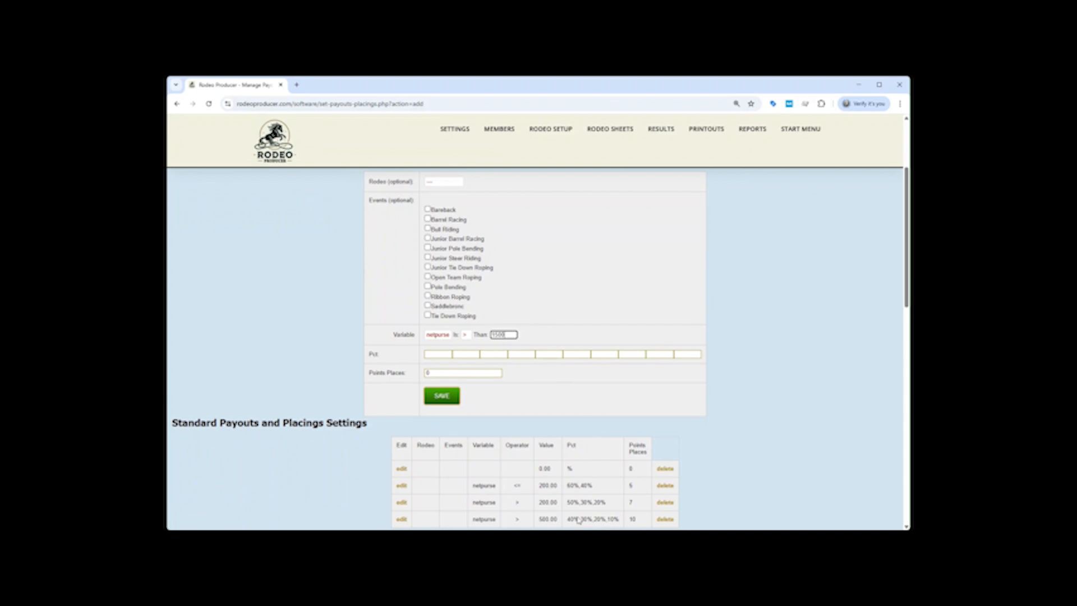
- Enter payout percentages of 33, 26, 20, 17 and 7 for the first five places of the new setting
{"action": "left_click", "coordinate": [437, 354]}
{"action": "type", "text": "33"}
{"action": "key", "text": "Tab"}
{"action": "type", "text": "26"}
{"action": "key", "text": "Tab"}
{"action": "type", "text": "20"}
{"action": "key", "text": "Tab"}
{"action": "type", "text": "17"}
{"action": "key", "text": "Tab"}
{"action": "type", "text": "7"}
- Set the points places to 7 and save the new standard payout setting
{"action": "left_click", "coordinate": [551, 380]}
{"action": "left_click_drag", "start_coordinate": [435, 373], "coordinate": [424, 375]}
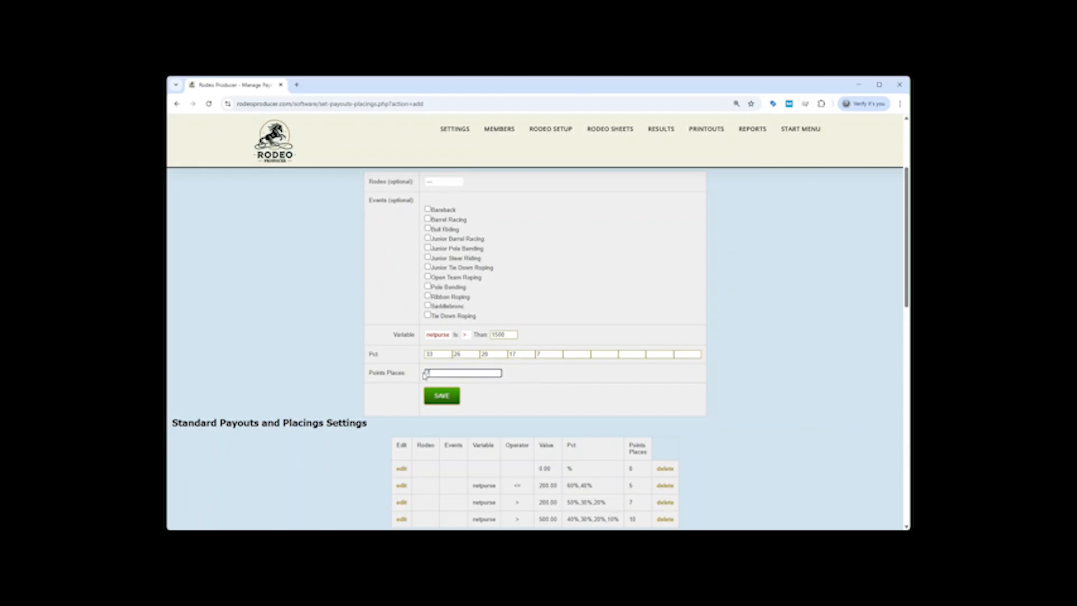
{"action": "type", "text": "7"}
{"action": "left_click", "coordinate": [441, 396]}
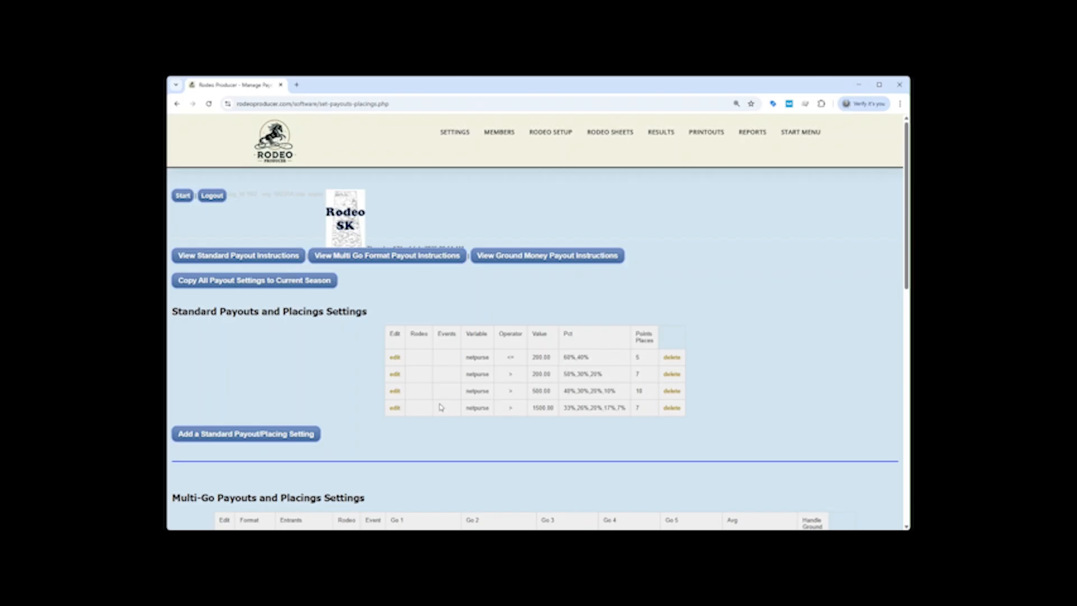
- Edit the standard payout setting for net purse above 1500, set its points places to 10 and save
{"action": "left_click", "coordinate": [394, 409]}
{"action": "scroll", "coordinate": [506, 404], "scroll_direction": "down", "scroll_amount": 5}
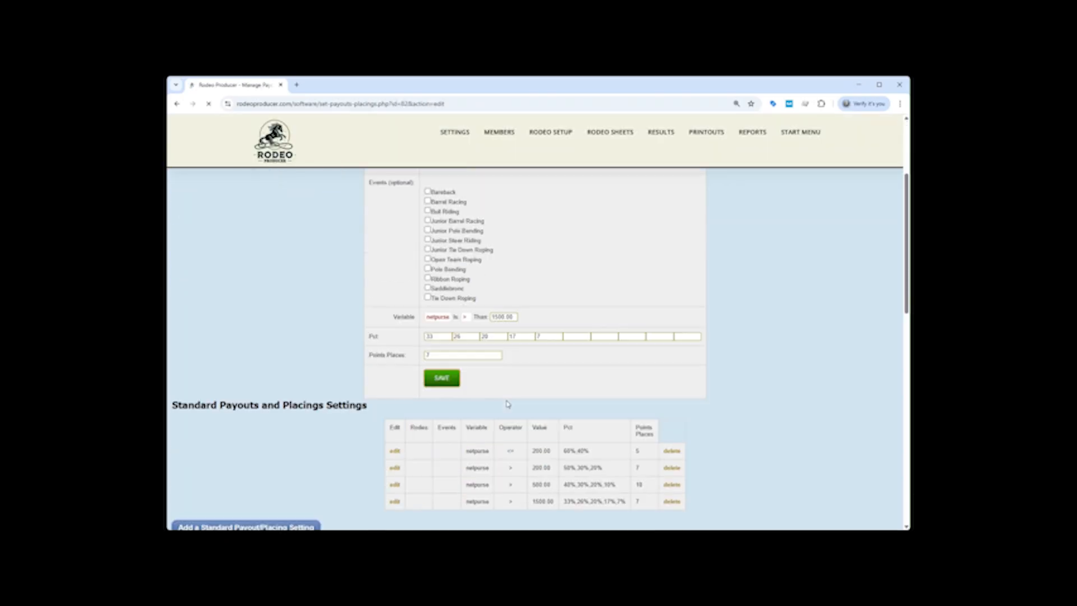
{"action": "double_click", "coordinate": [429, 283]}
{"action": "type", "text": "10"}
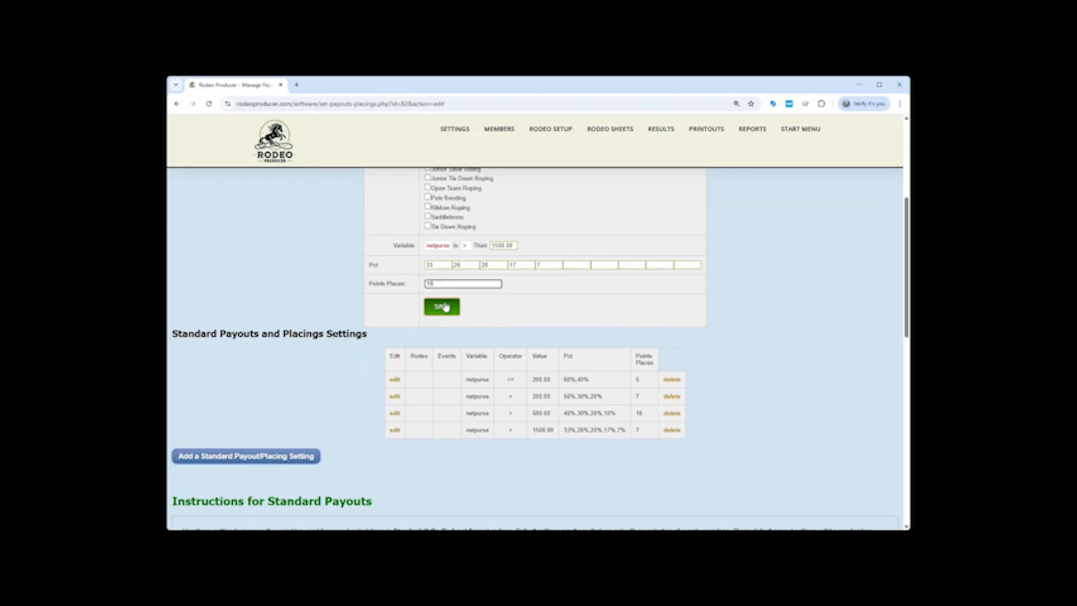
{"action": "left_click", "coordinate": [441, 306]}
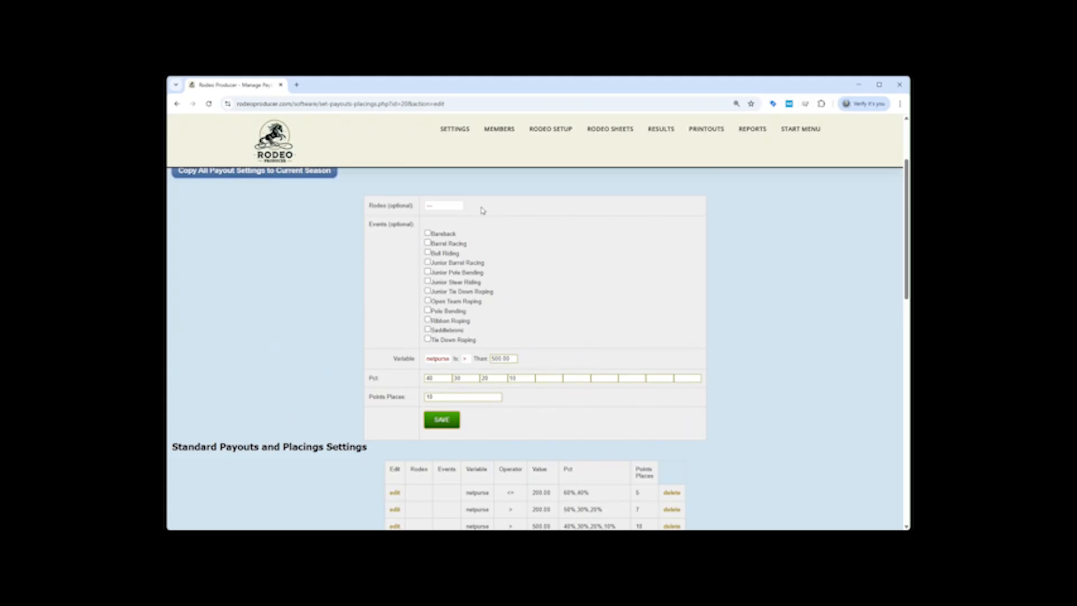
- Review the fields of the net purse above 500 setting alongside the list of standard payout settings
{"action": "scroll", "coordinate": [733, 379], "scroll_direction": "down", "scroll_amount": 2}
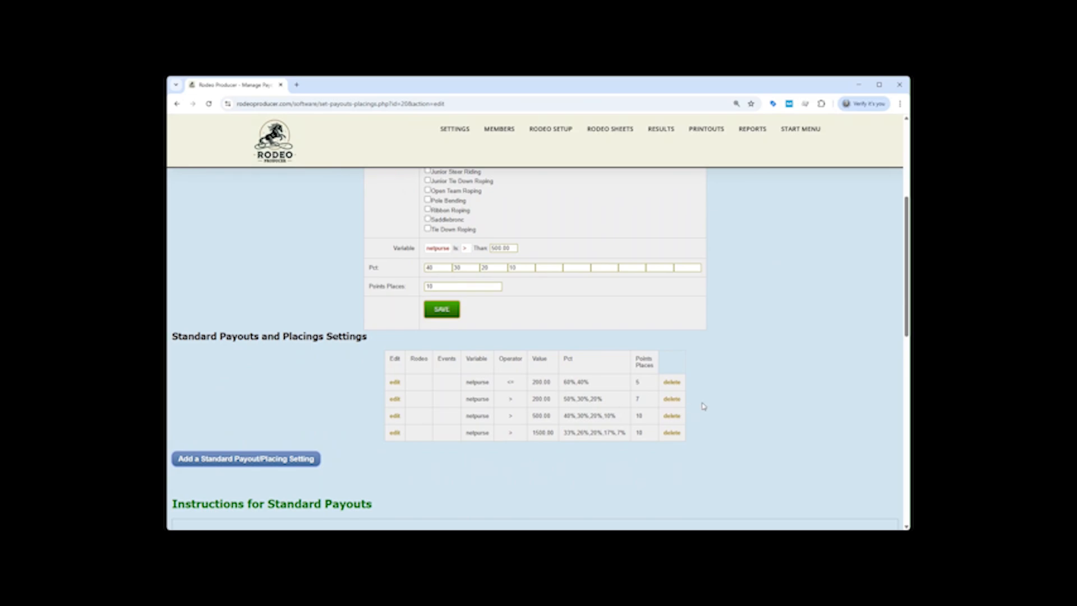
{"action": "scroll", "coordinate": [717, 402], "scroll_direction": "up", "scroll_amount": 2}
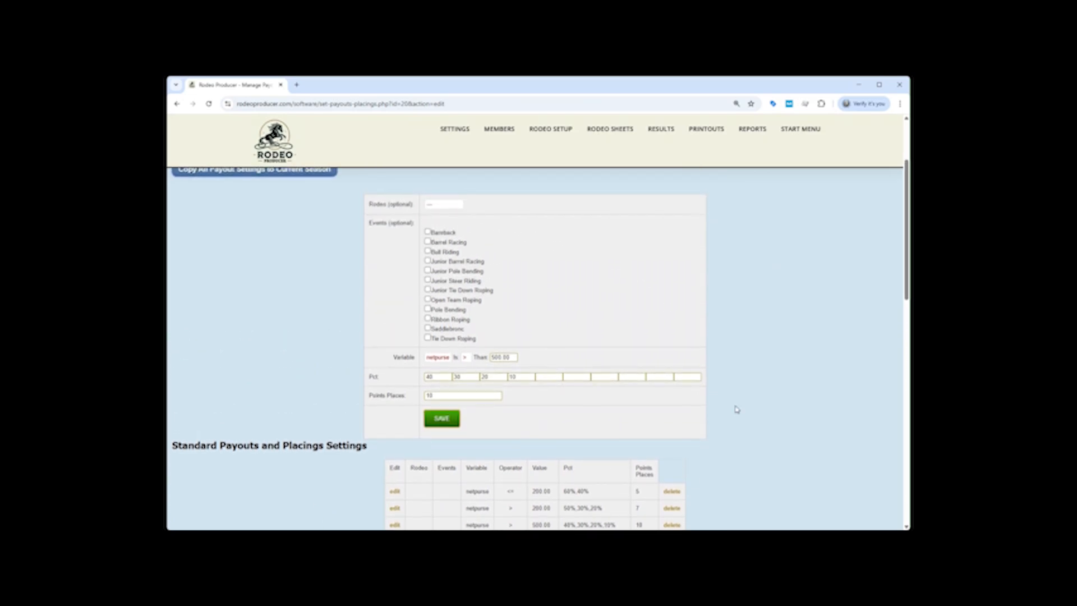
{"action": "scroll", "coordinate": [736, 409], "scroll_direction": "down", "scroll_amount": 2}
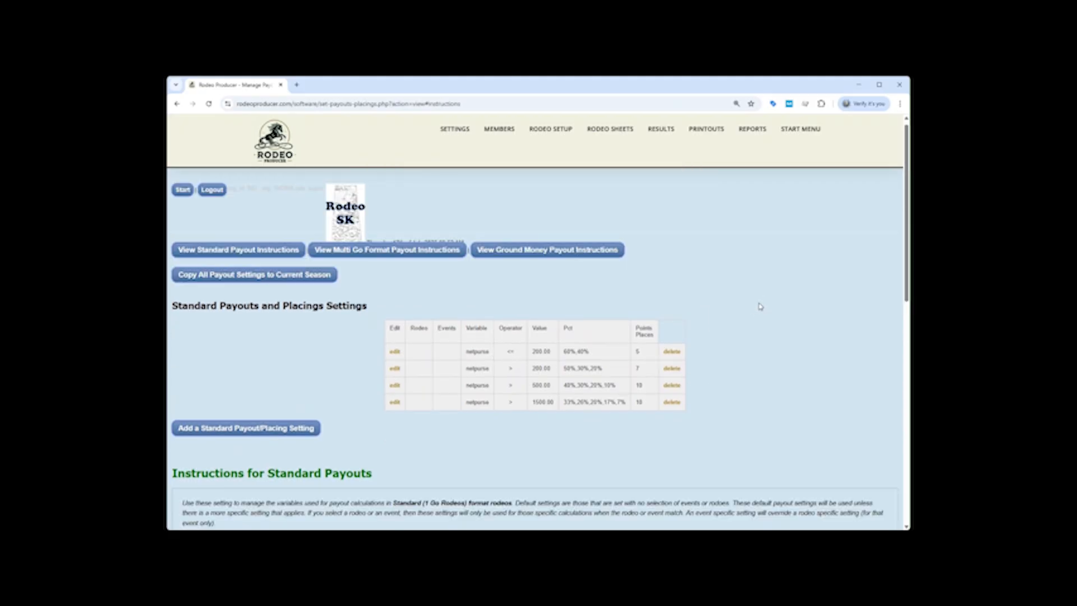
- Start a new multi-go payout setting and choose 2 Go plus Average as its format
{"action": "left_click", "coordinate": [398, 251]}
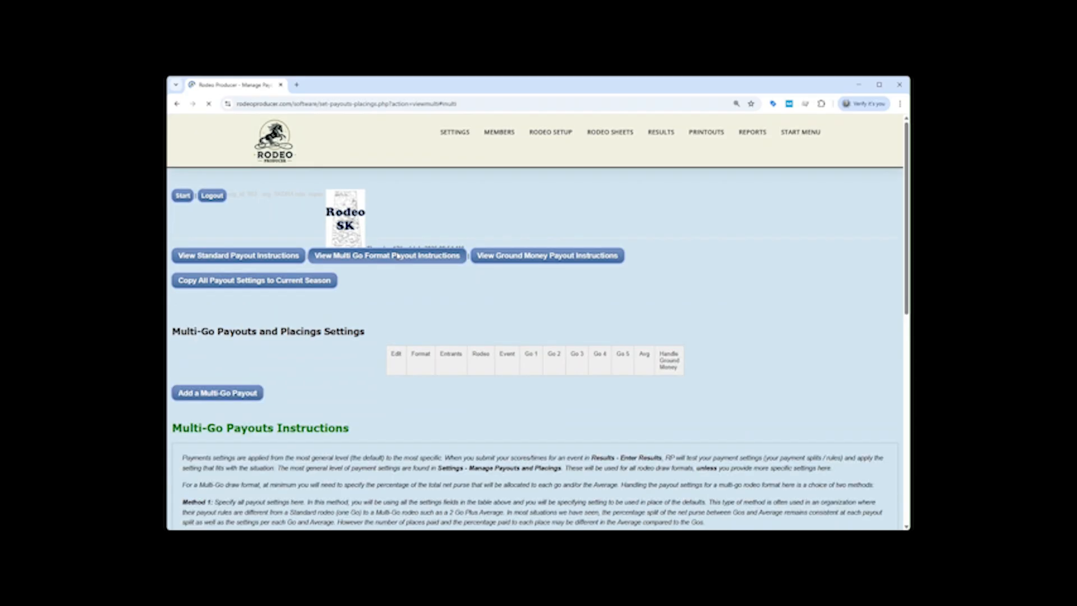
{"action": "scroll", "coordinate": [466, 286], "scroll_direction": "down", "scroll_amount": 3}
{"action": "scroll", "coordinate": [655, 308], "scroll_direction": "up", "scroll_amount": 3}
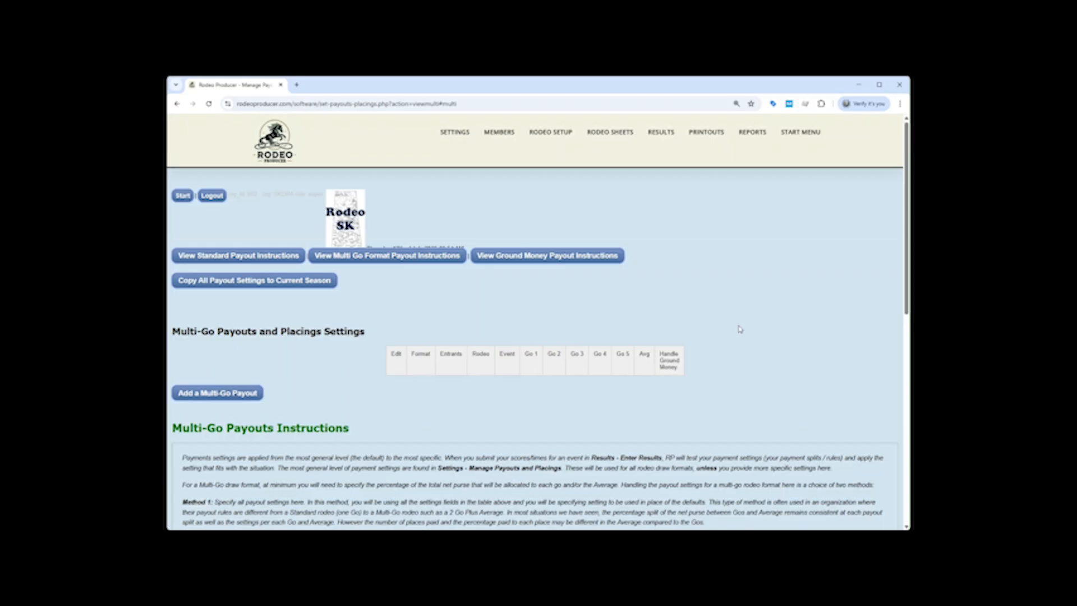
{"action": "left_click", "coordinate": [238, 395]}
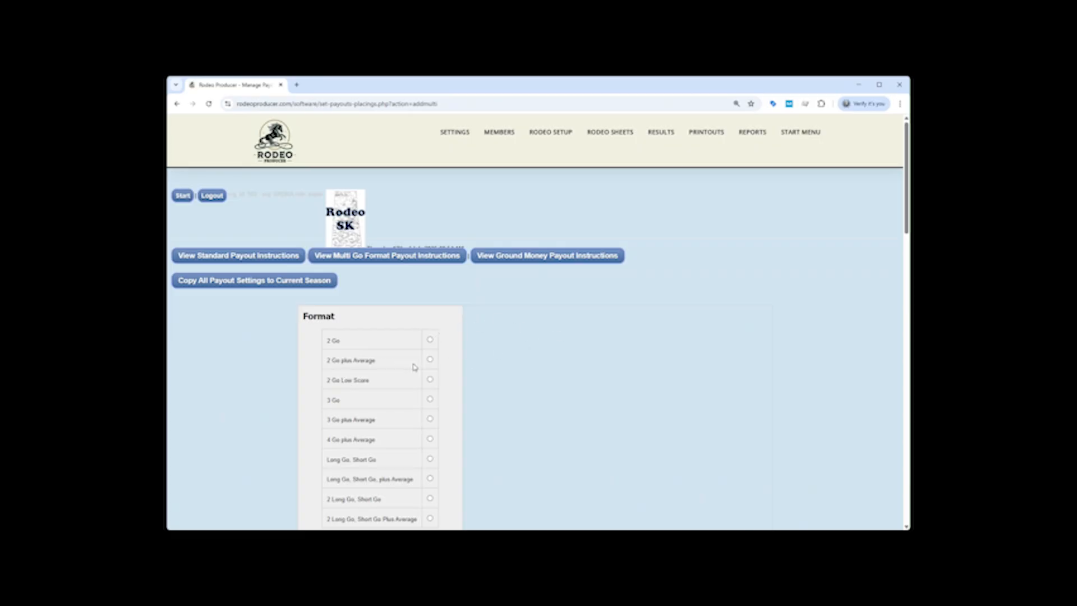
{"action": "left_click", "coordinate": [429, 360]}
{"action": "scroll", "coordinate": [567, 353], "scroll_direction": "down", "scroll_amount": 2}
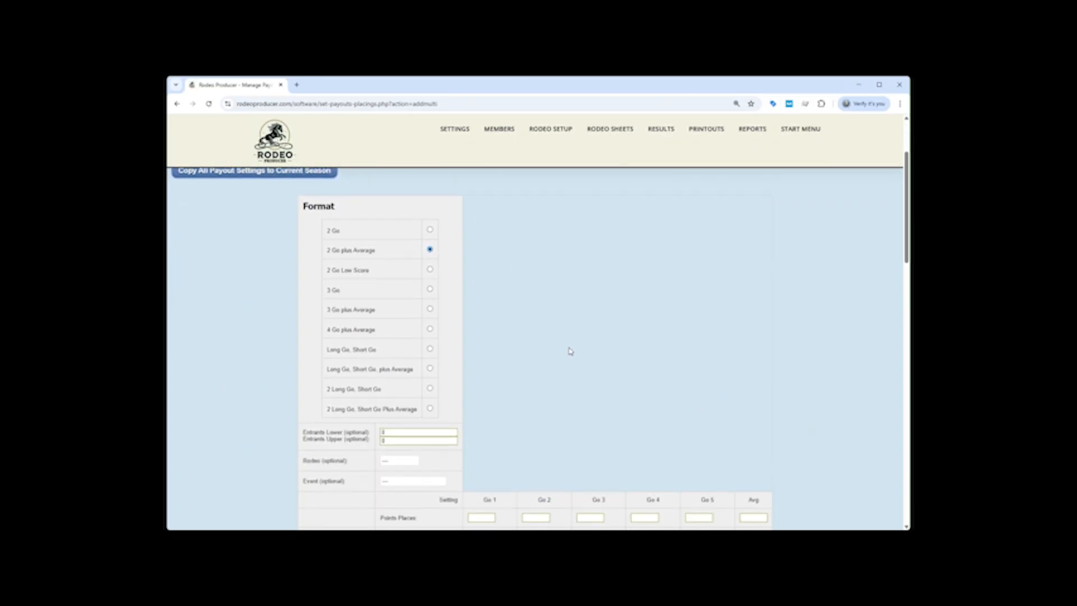
- Set the portion of purse to 30 for Go 1, 30 for Go 2 and 40 for the average
{"action": "scroll", "coordinate": [570, 351], "scroll_direction": "down", "scroll_amount": 2}
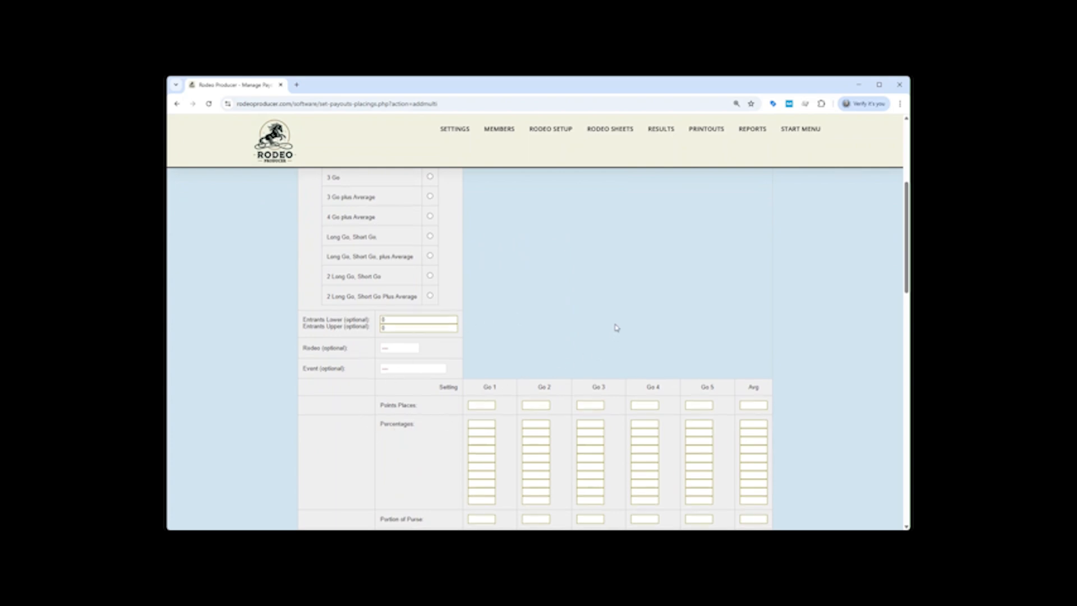
{"action": "scroll", "coordinate": [615, 327], "scroll_direction": "down", "scroll_amount": 2}
{"action": "left_click", "coordinate": [477, 408]}
{"action": "type", "text": "30"}
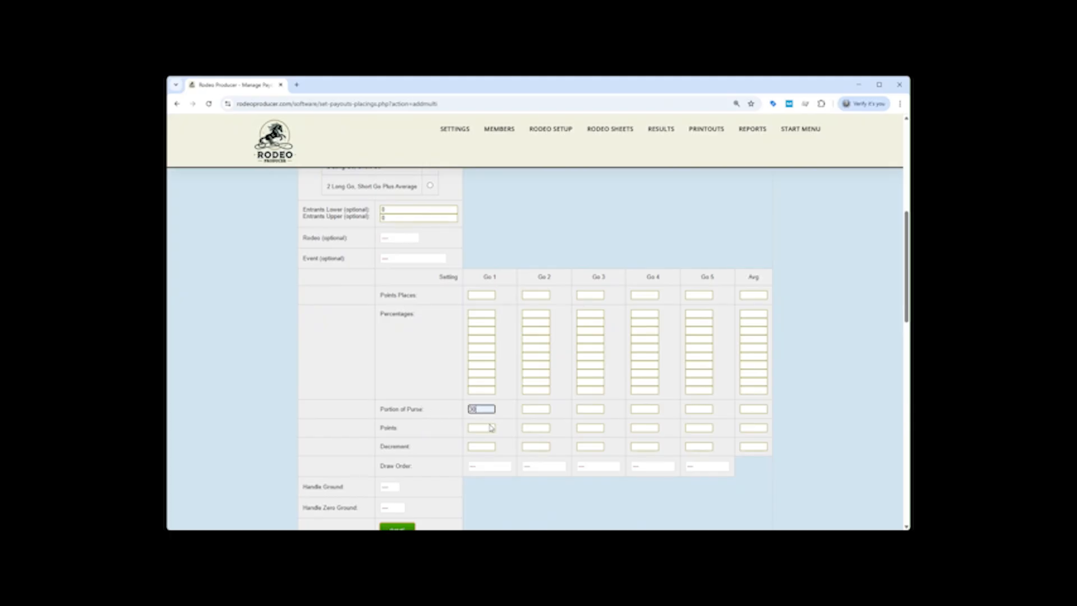
{"action": "left_click", "coordinate": [524, 409]}
{"action": "type", "text": "30"}
{"action": "left_click", "coordinate": [754, 410]}
{"action": "type", "text": "40"}
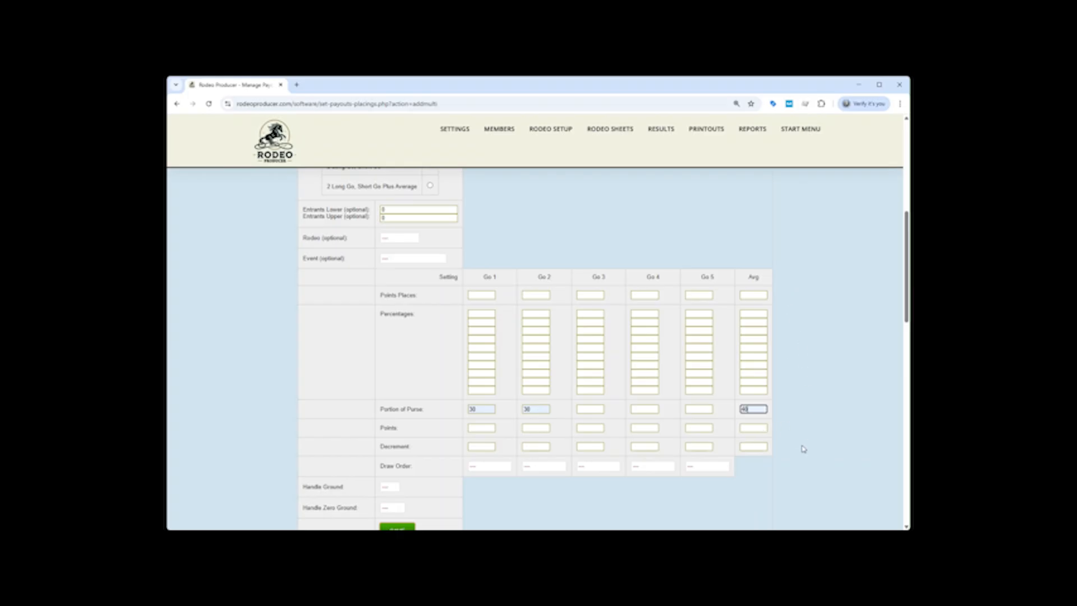
- Set the draw order to random for Go 1 and reverse for Go 2, and save the multi-go setting
{"action": "left_click", "coordinate": [486, 469]}
{"action": "left_click", "coordinate": [490, 489]}
{"action": "scroll", "coordinate": [600, 490], "scroll_direction": "down", "scroll_amount": 2}
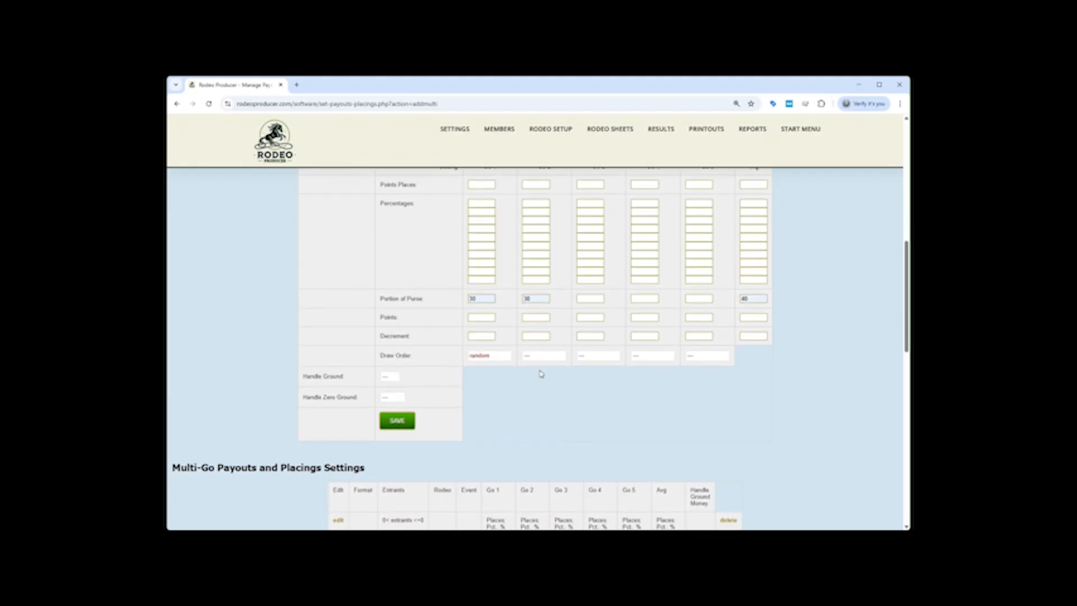
{"action": "left_click", "coordinate": [539, 403]}
{"action": "scroll", "coordinate": [534, 426], "scroll_direction": "up", "scroll_amount": 2}
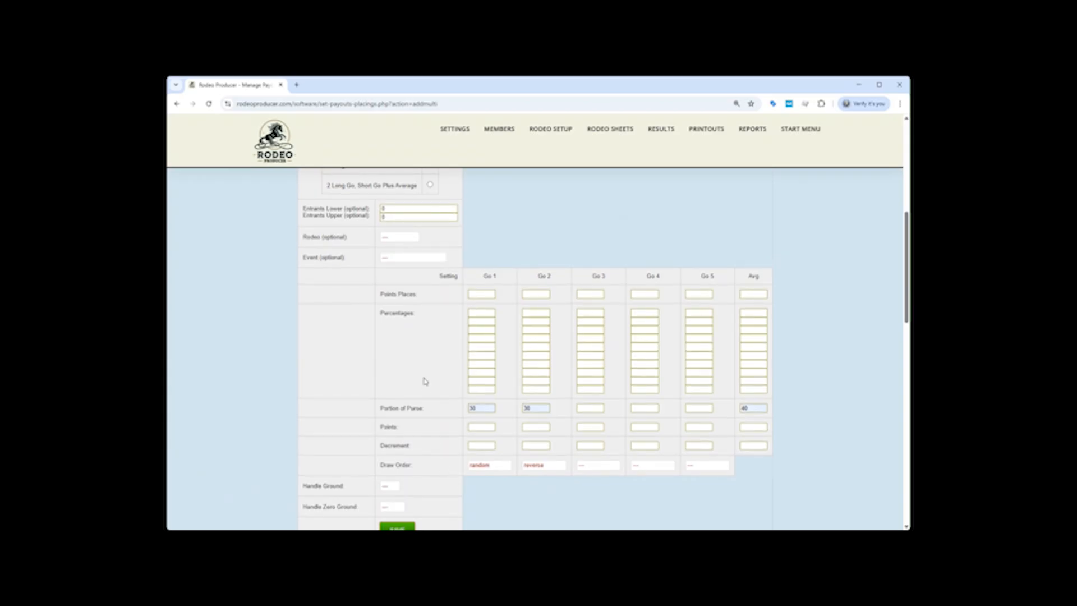
{"action": "scroll", "coordinate": [667, 497], "scroll_direction": "down", "scroll_amount": 2}
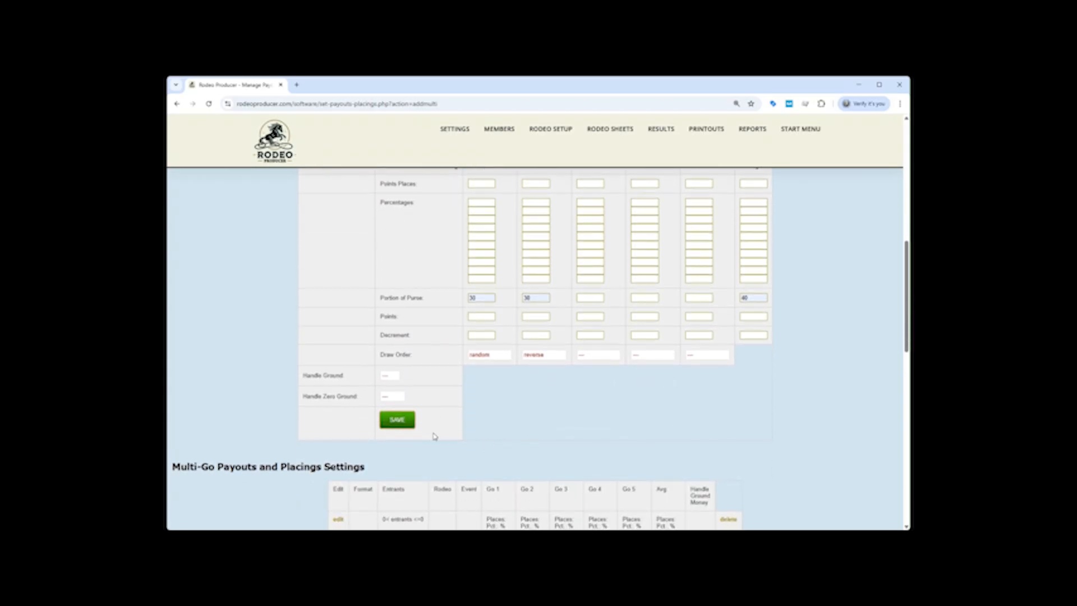
{"action": "left_click", "coordinate": [397, 421]}
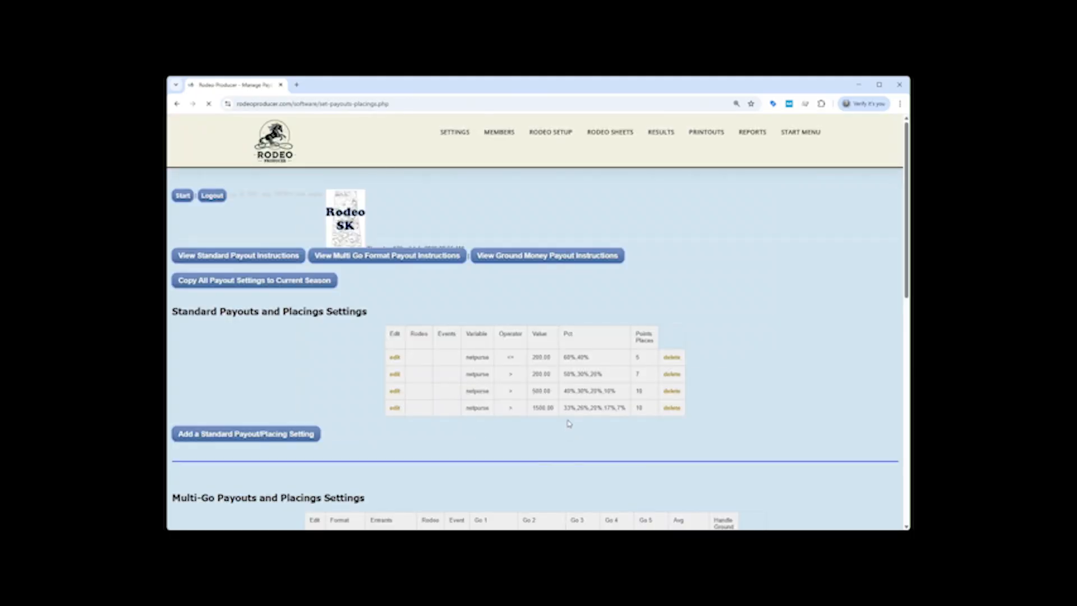
- Open the saved 2 Go plus Average setting for editing and set its upper entrants limit to 10
{"action": "scroll", "coordinate": [569, 424], "scroll_direction": "down", "scroll_amount": 4}
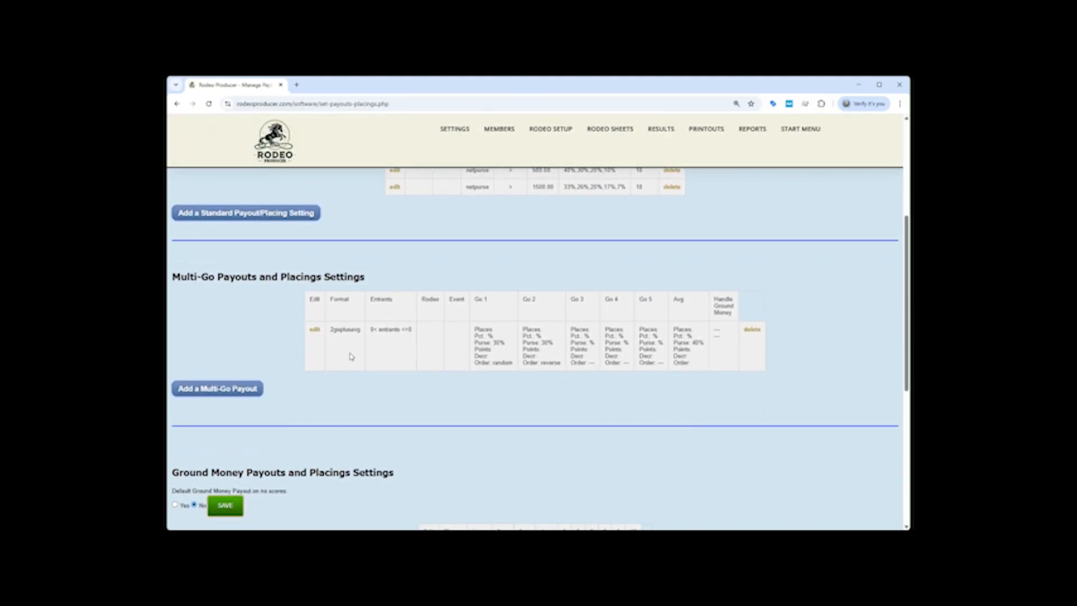
{"action": "scroll", "coordinate": [363, 351], "scroll_direction": "up", "scroll_amount": 2}
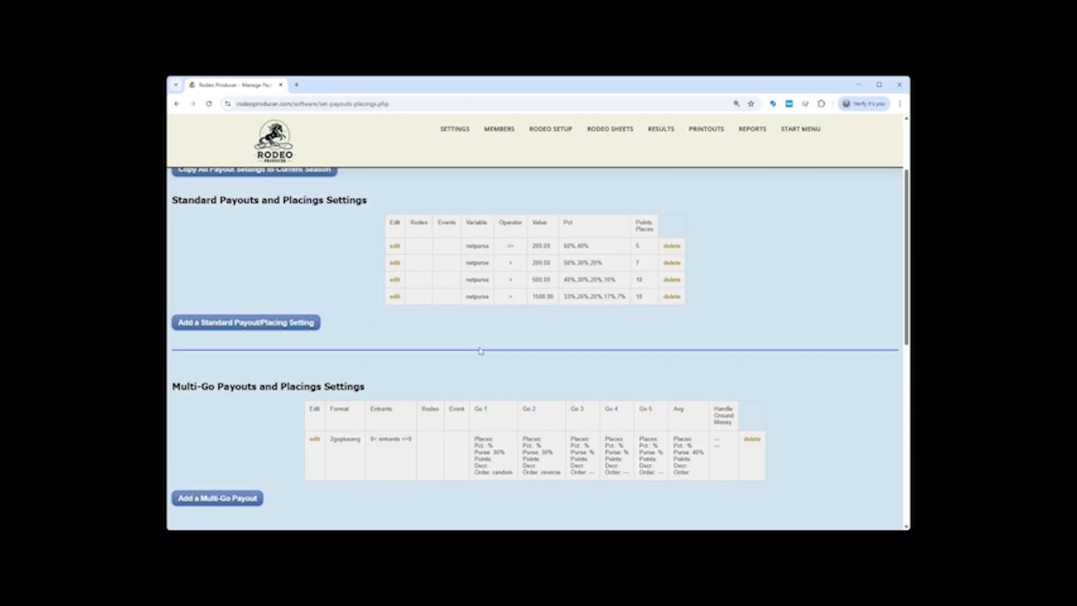
{"action": "scroll", "coordinate": [479, 351], "scroll_direction": "down", "scroll_amount": 2}
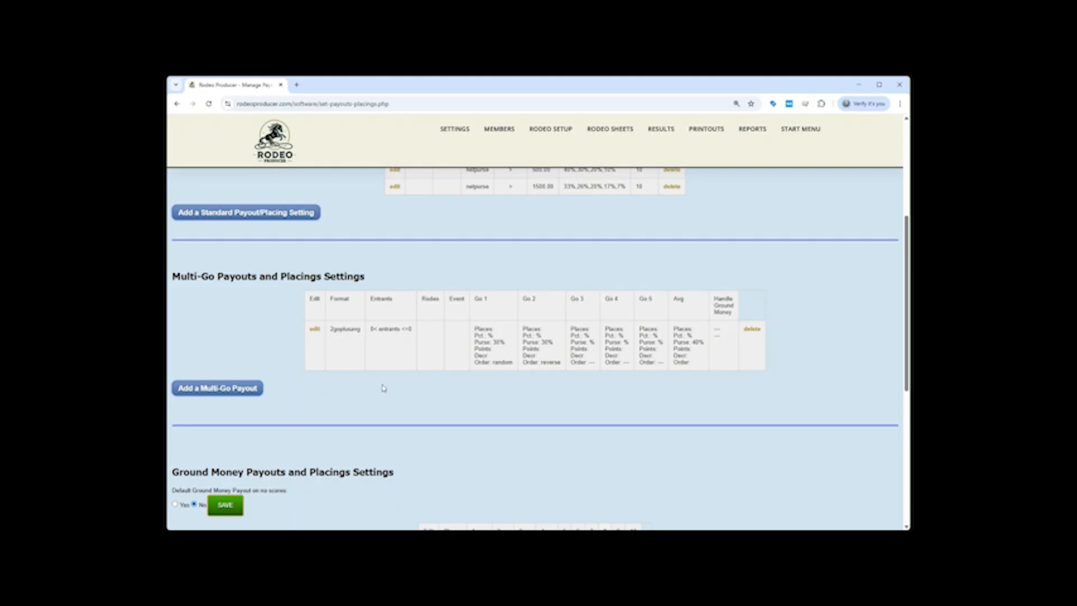
{"action": "left_click", "coordinate": [234, 390]}
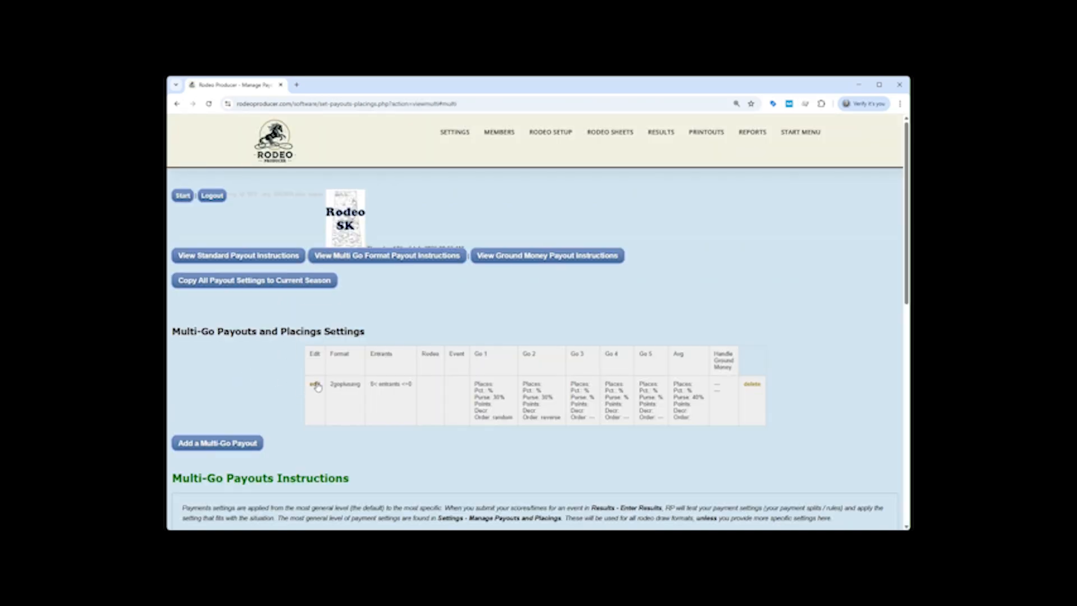
{"action": "left_click", "coordinate": [315, 385]}
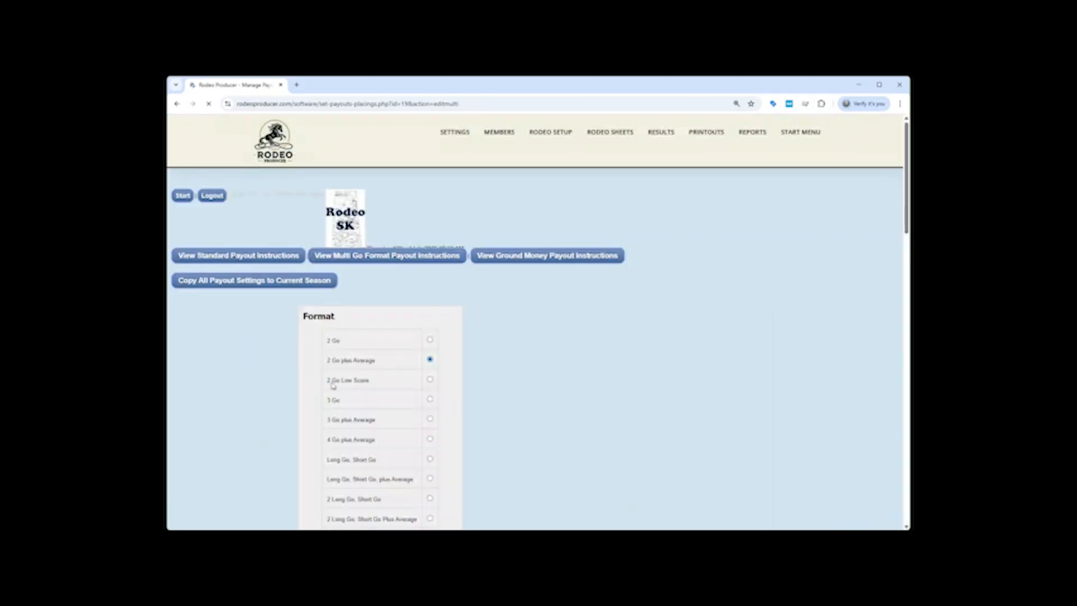
{"action": "scroll", "coordinate": [450, 369], "scroll_direction": "down", "scroll_amount": 2}
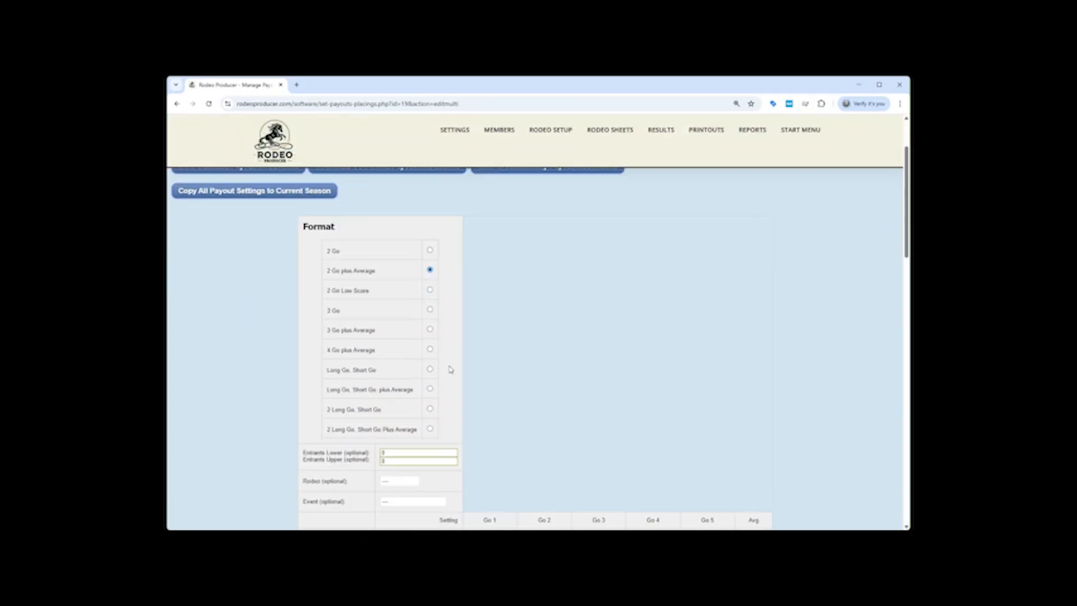
{"action": "scroll", "coordinate": [451, 369], "scroll_direction": "down", "scroll_amount": 4}
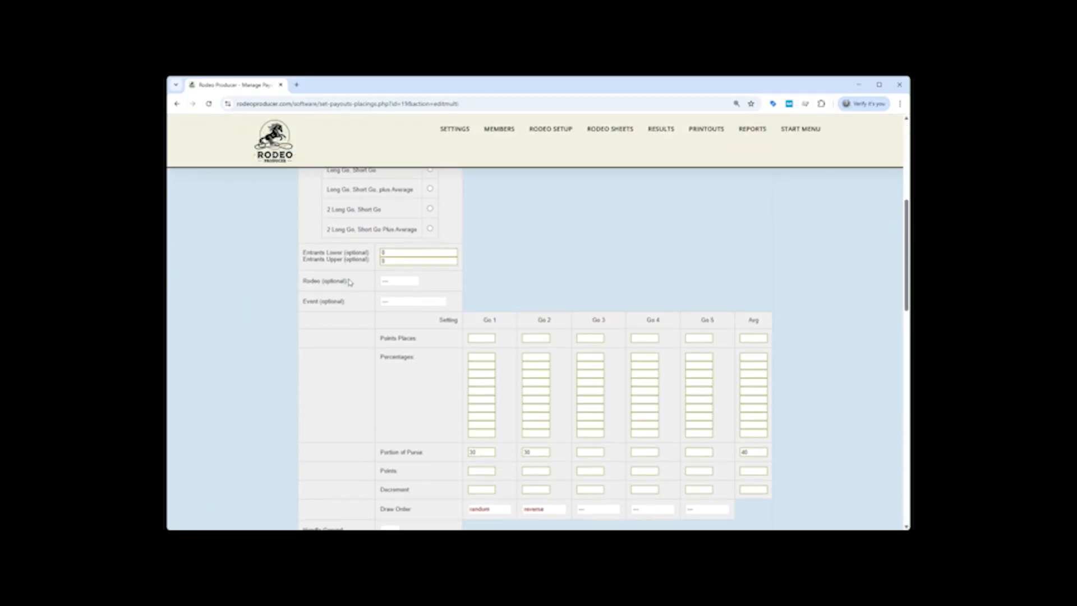
{"action": "double_click", "coordinate": [385, 261]}
{"action": "left_click", "coordinate": [516, 285]}
- Set the points places to 5 for Go 1, Go 2 and the average
{"action": "left_click", "coordinate": [484, 338]}
{"action": "type", "text": "5"}
{"action": "key", "text": "Tab"}
{"action": "type", "text": "5"}
{"action": "left_click", "coordinate": [757, 338]}
{"action": "type", "text": "5"}
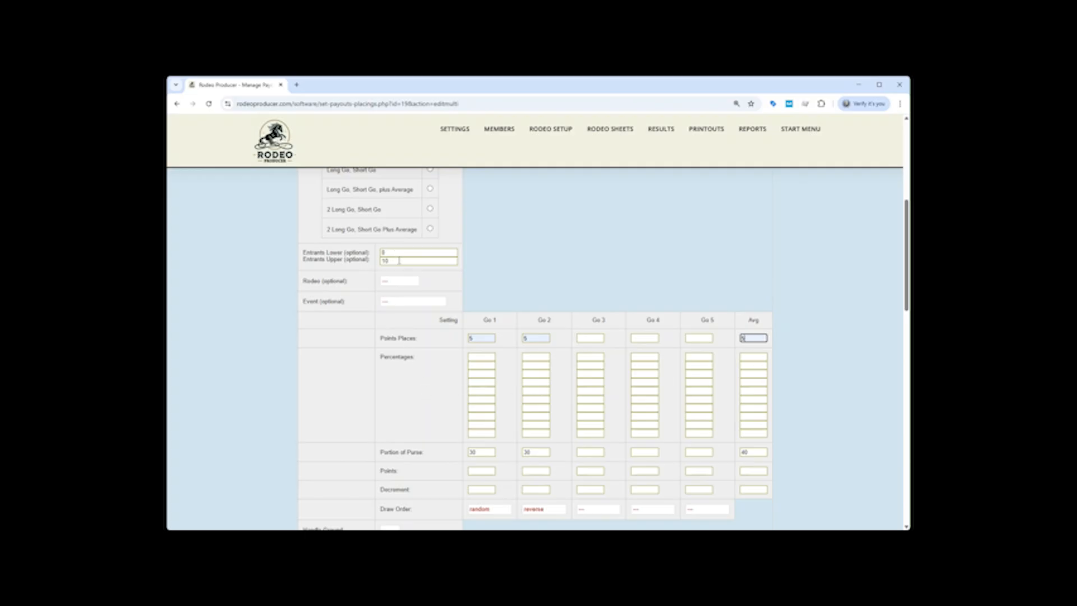
- Enter payout percentages of 60 and 40 for Go 1, Go 2 and the average
{"action": "left_click", "coordinate": [488, 357]}
{"action": "left_click", "coordinate": [483, 365]}
{"action": "left_click", "coordinate": [543, 357]}
{"action": "key", "text": "Tab"}
{"action": "type", "text": "40"}
{"action": "left_click", "coordinate": [751, 356]}
{"action": "left_click", "coordinate": [757, 367]}
{"action": "left_click", "coordinate": [786, 377]}
- Set the points to 10 for Go 1, 10 for Go 2 and 20 for the average
{"action": "scroll", "coordinate": [462, 396], "scroll_direction": "down", "scroll_amount": 3}
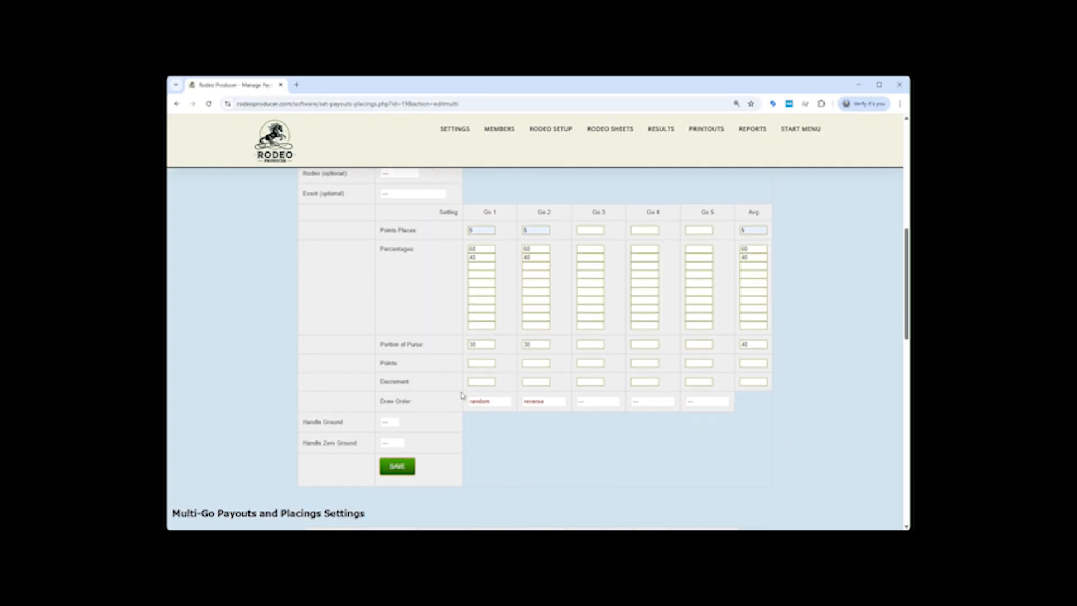
{"action": "left_click", "coordinate": [480, 360]}
{"action": "type", "text": "10"}
{"action": "left_click", "coordinate": [537, 360]}
{"action": "type", "text": "10"}
{"action": "left_click", "coordinate": [753, 360]}
{"action": "type", "text": "20"}
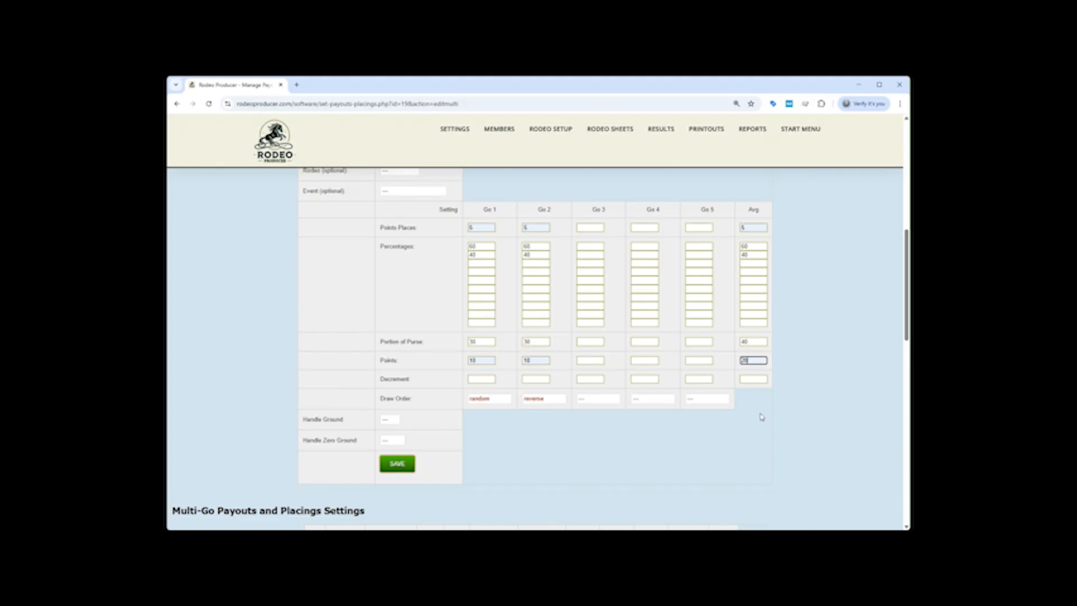
- Set the points decrement to 1 for Go 1, 1 for Go 2 and 2 for the average
{"action": "left_click", "coordinate": [482, 378]}
{"action": "type", "text": "1"}
{"action": "left_click", "coordinate": [536, 378]}
{"action": "type", "text": "1"}
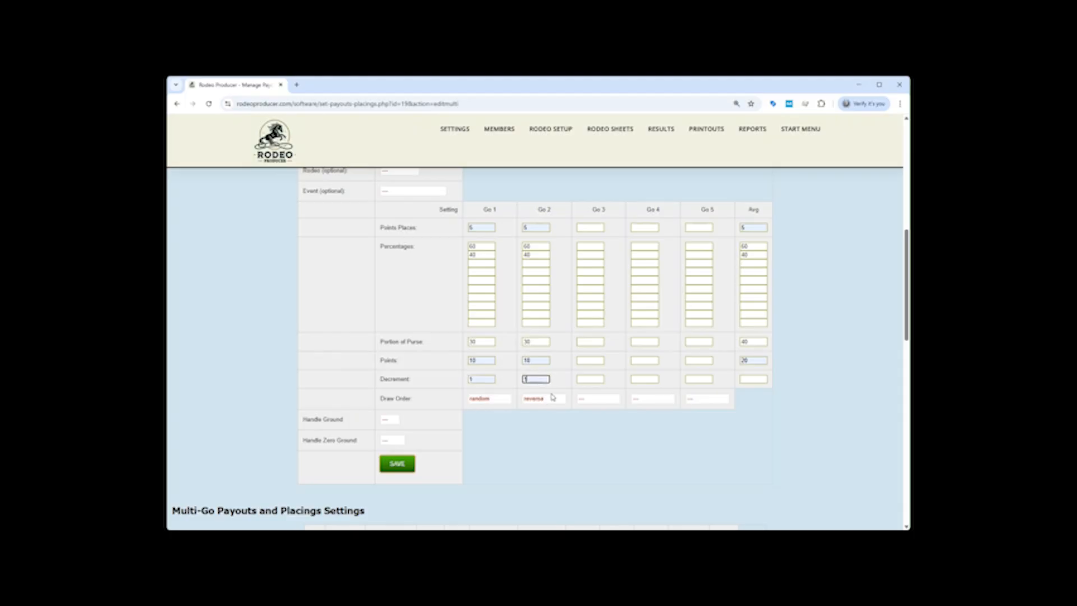
{"action": "left_click", "coordinate": [745, 379]}
{"action": "type", "text": "2"}
- Set Handle Ground to pay and Handle Zero Ground to average, and save the edited multi-go setting
{"action": "left_click", "coordinate": [430, 423]}
{"action": "left_click", "coordinate": [386, 440]}
{"action": "left_click", "coordinate": [392, 485]}
{"action": "left_click", "coordinate": [398, 465]}
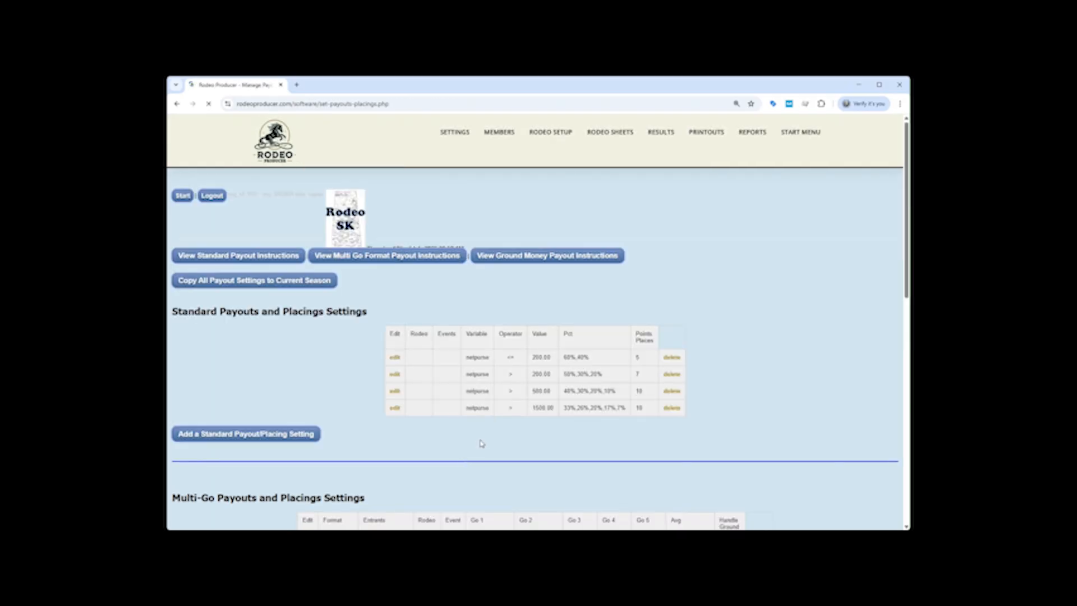
- Start another multi-go payout setting with the 2 Go plus Average format
{"action": "scroll", "coordinate": [476, 443], "scroll_direction": "down", "scroll_amount": 3}
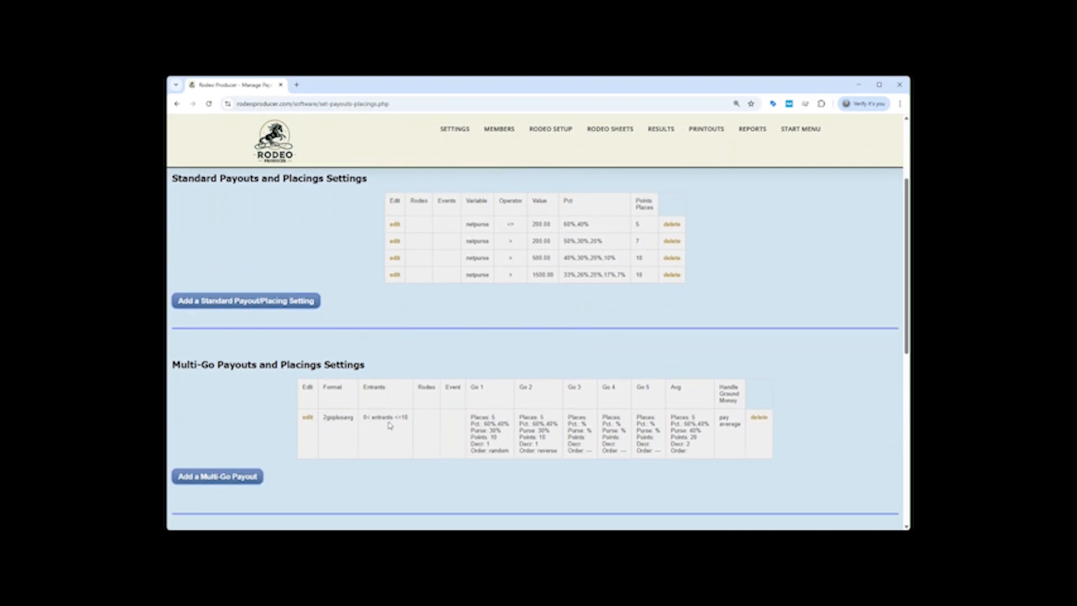
{"action": "left_click", "coordinate": [256, 478]}
{"action": "left_click", "coordinate": [430, 359]}
{"action": "scroll", "coordinate": [448, 363], "scroll_direction": "down", "scroll_amount": 5}
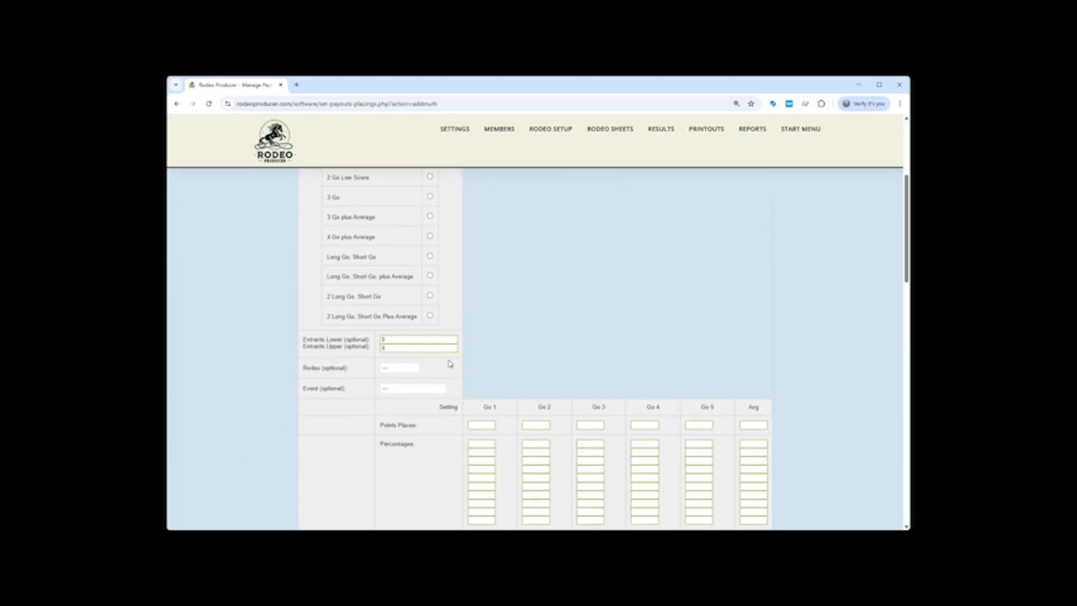
- Set the entrants range of the new multi-go setting to a lower limit of 11 and an upper limit of 20
{"action": "scroll", "coordinate": [449, 364], "scroll_direction": "down", "scroll_amount": 1}
{"action": "double_click", "coordinate": [382, 319]}
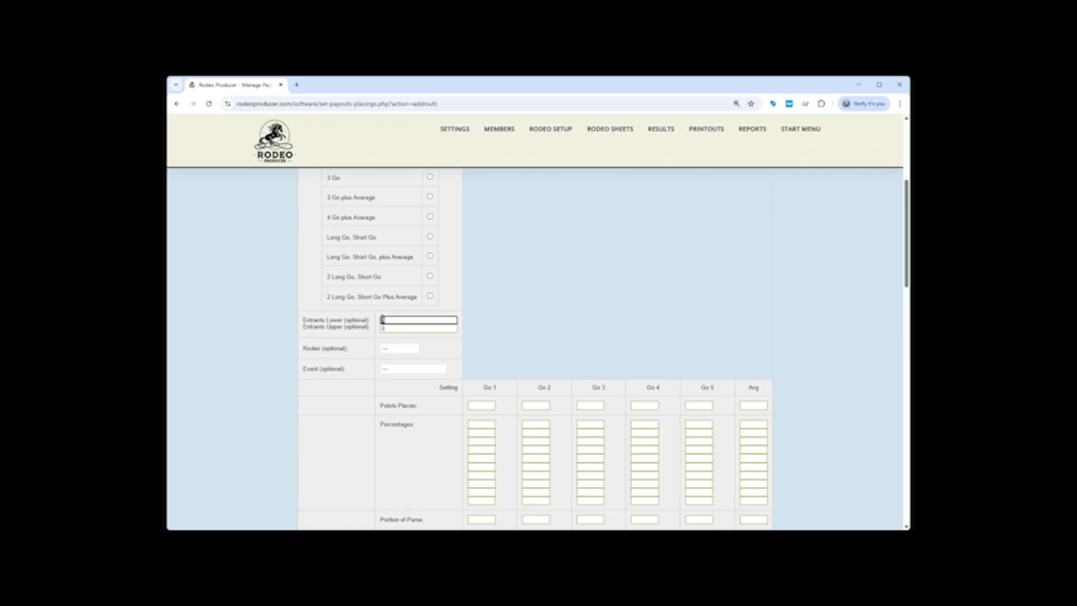
{"action": "type", "text": "11"}
{"action": "double_click", "coordinate": [382, 329]}
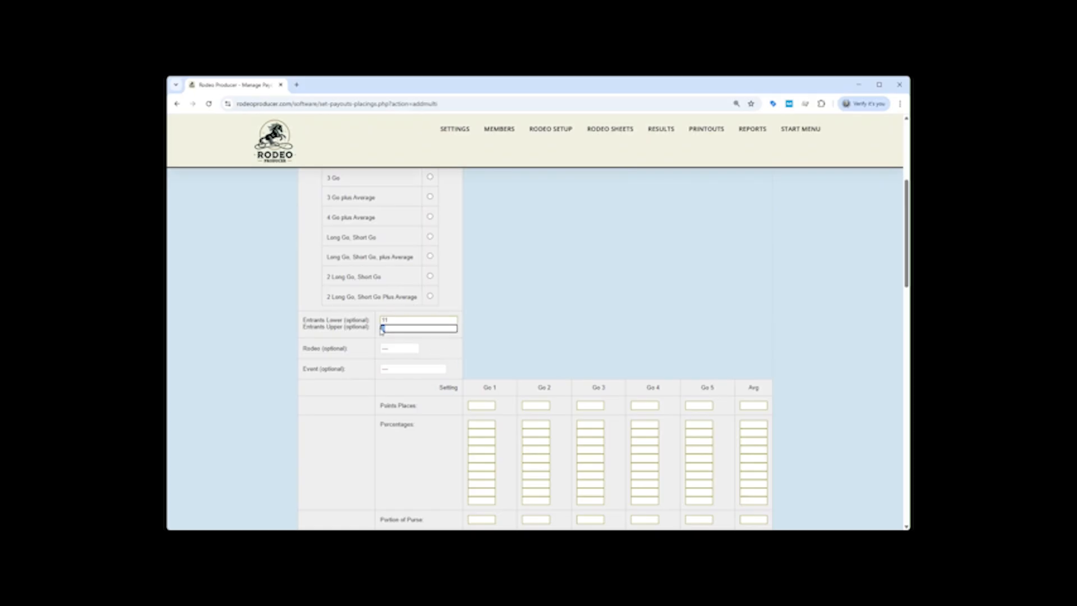
{"action": "type", "text": "20"}
- Set the points places to 10 for Go 1, Go 2 and the average in the 11 to 20 entrants setting
{"action": "scroll", "coordinate": [439, 387], "scroll_direction": "down", "scroll_amount": 2}
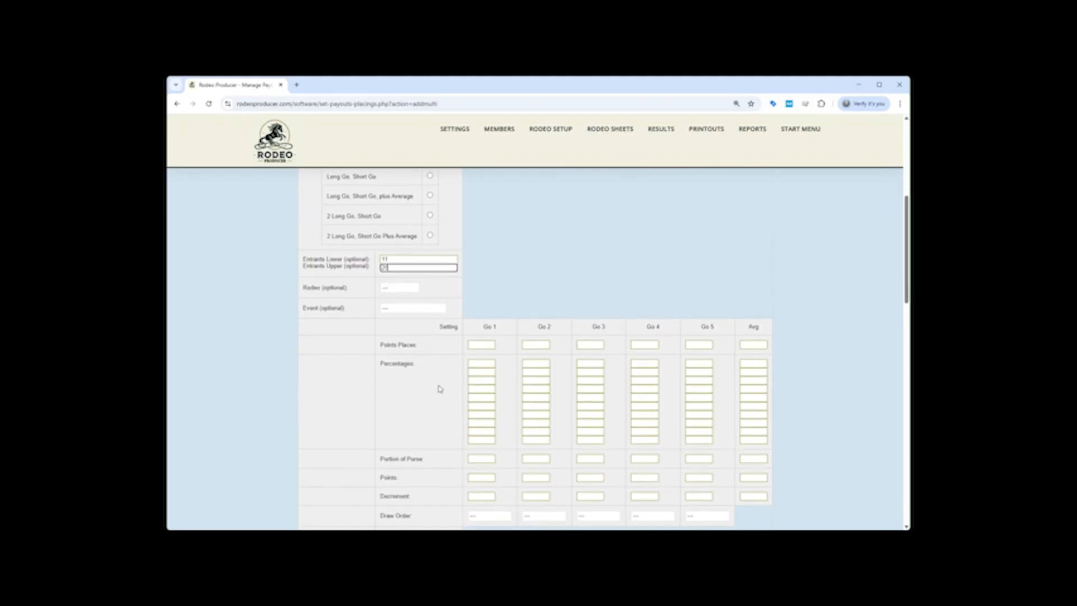
{"action": "left_click", "coordinate": [482, 337]}
{"action": "type", "text": "5"}
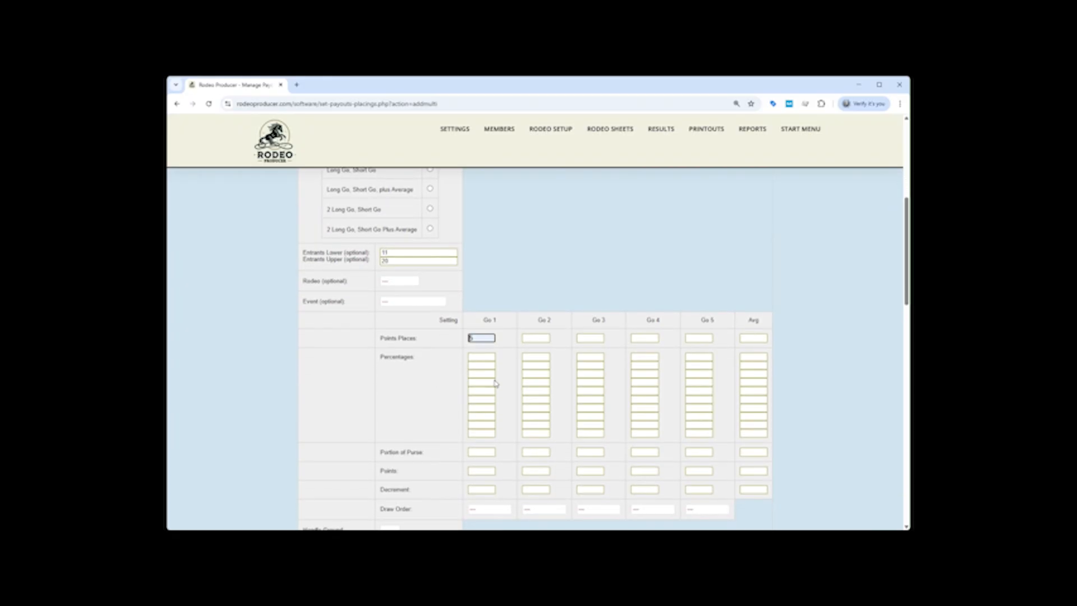
{"action": "type", "text": "0"}
{"action": "key", "text": "BackSpace"}
{"action": "key", "text": "BackSpace"}
{"action": "type", "text": "5"}
{"action": "left_click", "coordinate": [536, 338]}
{"action": "type", "text": "4"}
{"action": "key", "text": "BackSpace"}
{"action": "left_click", "coordinate": [470, 338]}
{"action": "key", "text": "BackSpace"}
{"action": "key", "text": "BackSpace"}
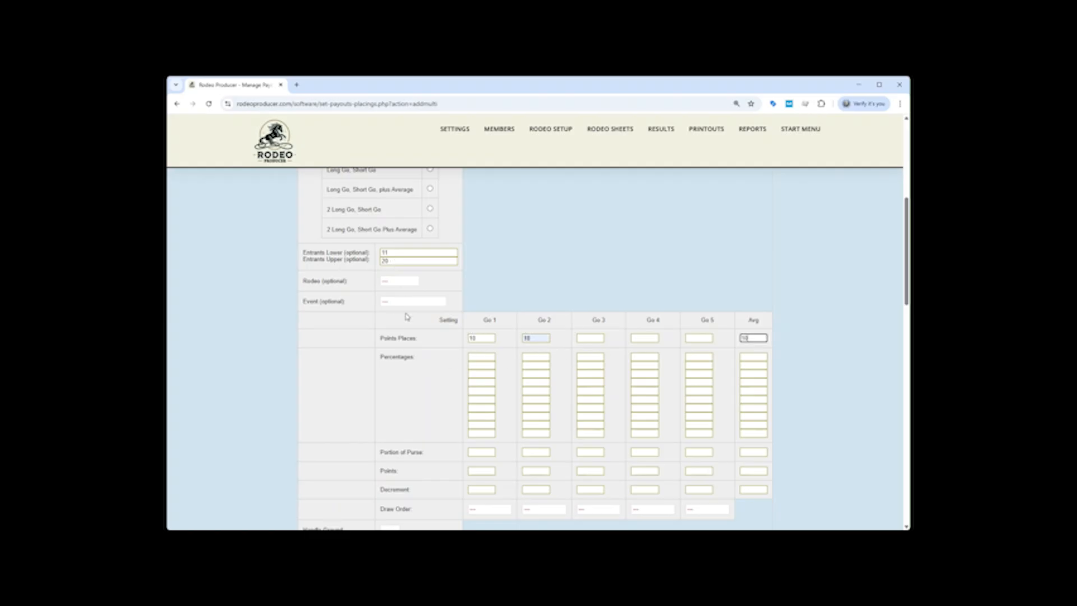
- Enter payout percentages of 40, 30 and 20 for the first three places of Go 1
{"action": "left_click", "coordinate": [487, 357]}
{"action": "type", "text": "40"}
{"action": "left_click", "coordinate": [478, 365]}
{"action": "type", "text": "30"}
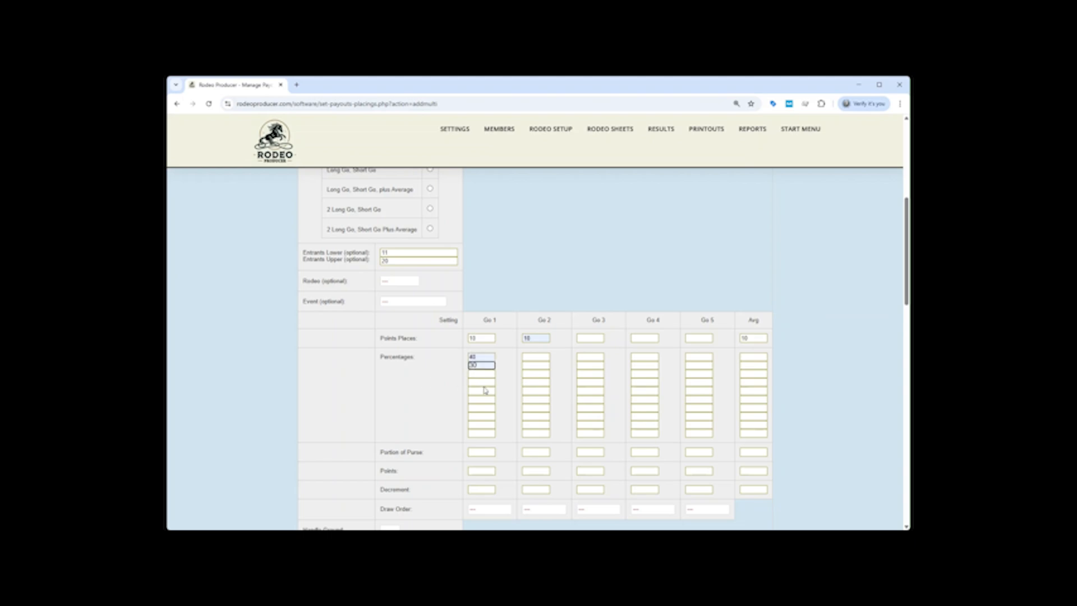
{"action": "left_click", "coordinate": [473, 373]}
{"action": "type", "text": "20"}
- Enter payout percentages of 40, 30 and 20 for the first three places of Go 2
{"action": "left_click", "coordinate": [535, 357]}
{"action": "type", "text": "40"}
{"action": "left_click", "coordinate": [536, 366]}
{"action": "type", "text": "30"}
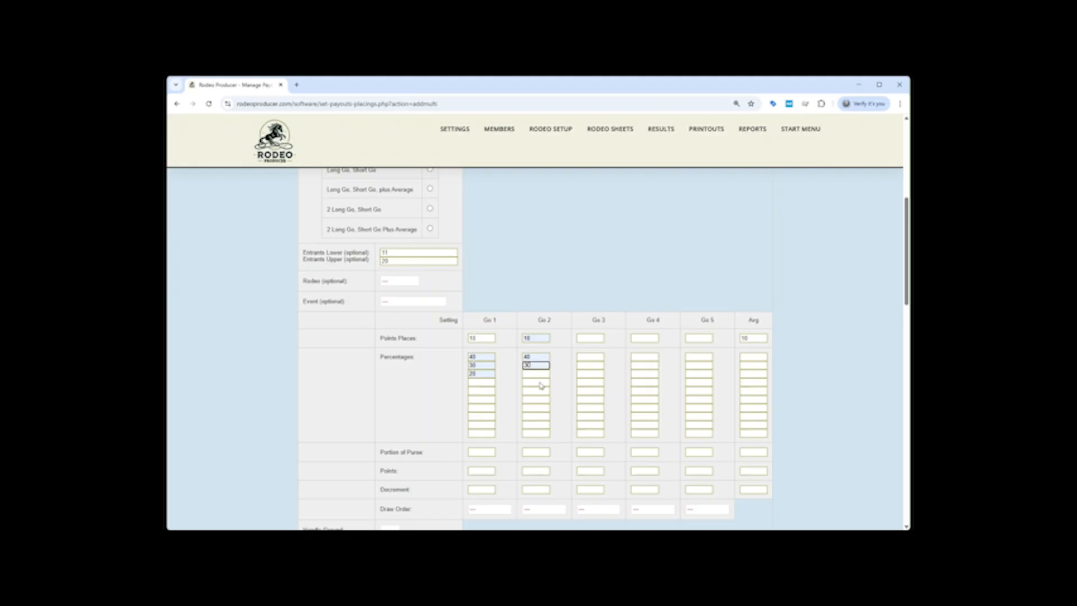
{"action": "left_click", "coordinate": [534, 373]}
{"action": "type", "text": "20"}
- Enter payout percentages of 40, 30 and 20 for the first three places of the average
{"action": "left_click", "coordinate": [757, 358]}
{"action": "type", "text": "40"}
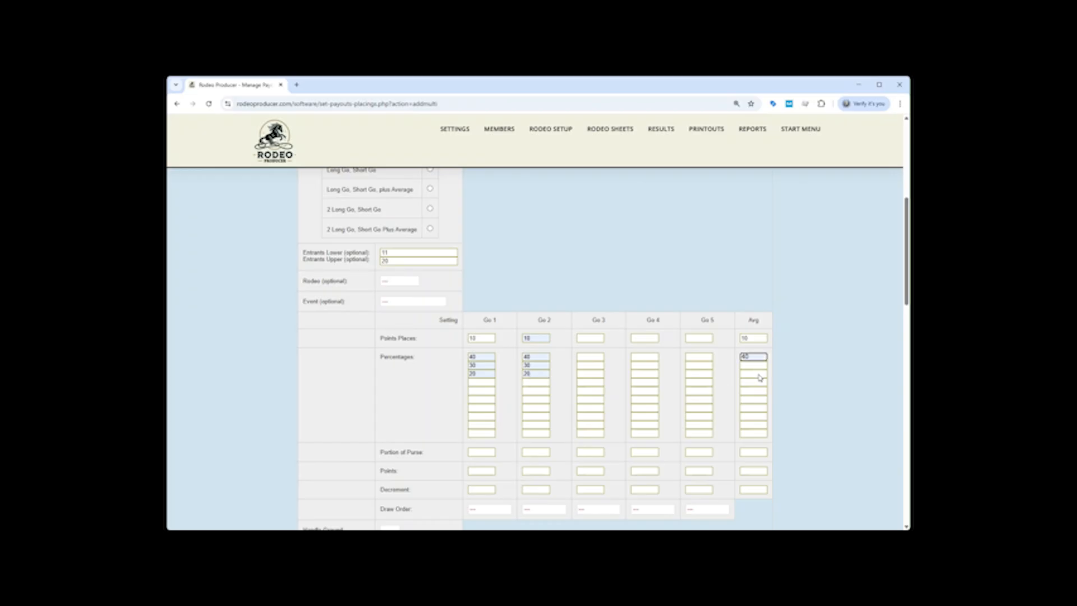
{"action": "left_click", "coordinate": [753, 366]}
{"action": "type", "text": "30"}
{"action": "key", "text": "Tab"}
{"action": "type", "text": "20"}
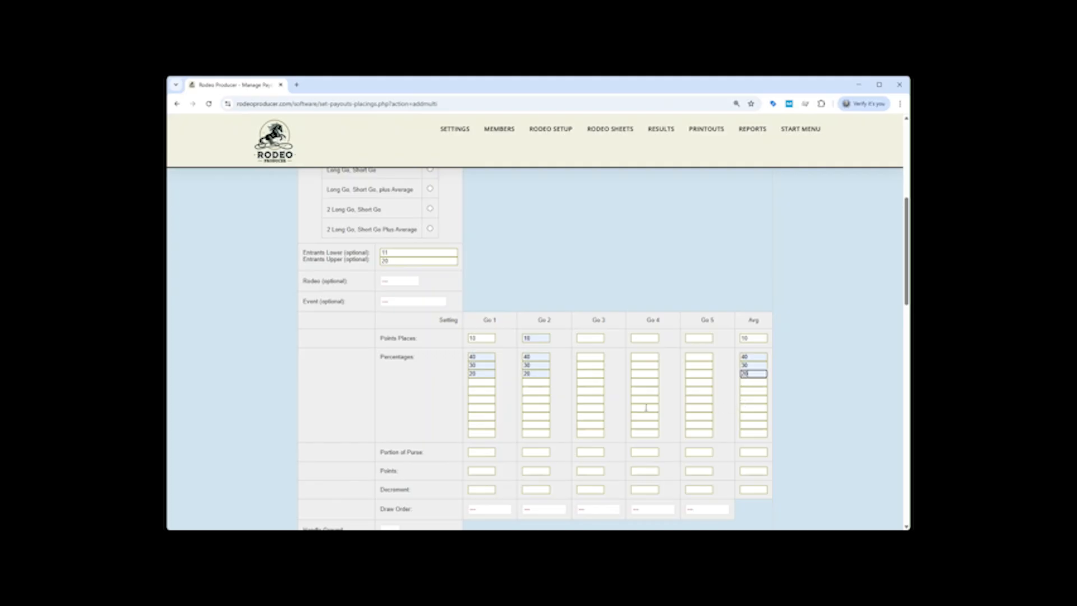
- Set the new setting's portion of purse to 30 for Go 1, 30 for Go 2 and 40 for the average
{"action": "left_click", "coordinate": [479, 452]}
{"action": "type", "text": "30"}
{"action": "left_click", "coordinate": [524, 452]}
{"action": "type", "text": "30"}
{"action": "left_click", "coordinate": [745, 452]}
{"action": "type", "text": "40"}
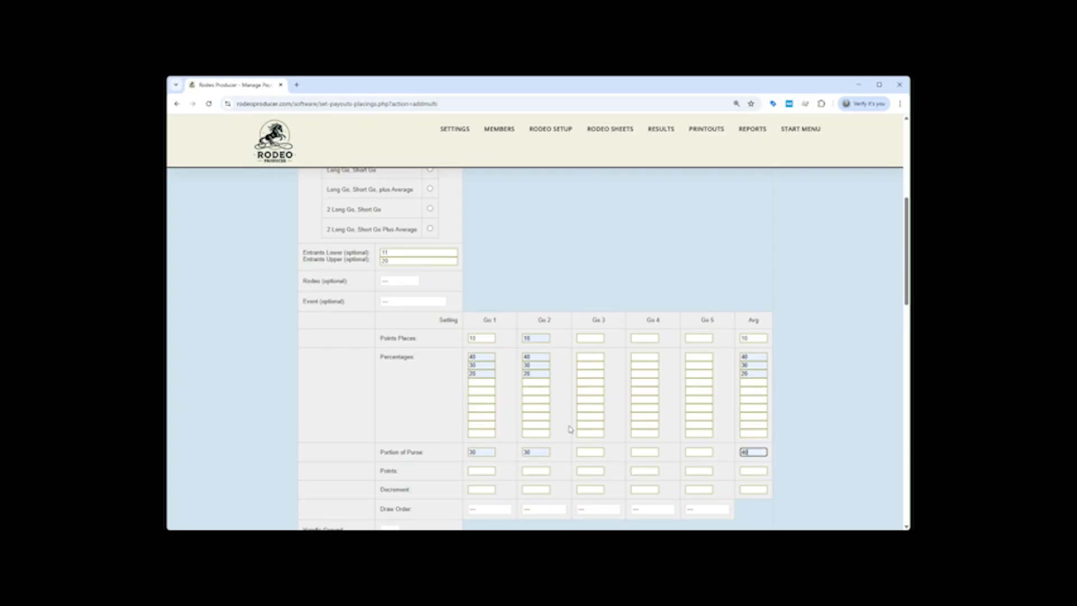
- Set the multi-go setting's points to 10 for Go 1, 10 for Go 2 and 20 for the average
{"action": "scroll", "coordinate": [572, 428], "scroll_direction": "down", "scroll_amount": 2}
{"action": "left_click", "coordinate": [485, 402]}
{"action": "type", "text": "10"}
{"action": "left_click", "coordinate": [529, 403]}
{"action": "type", "text": "10"}
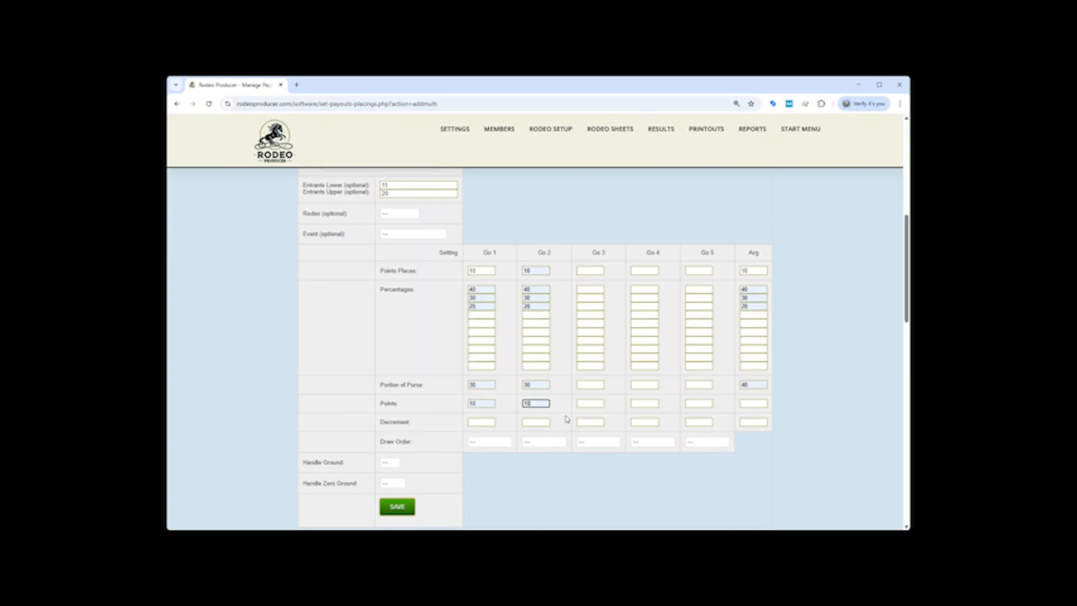
{"action": "left_click", "coordinate": [748, 403]}
{"action": "type", "text": "20"}
- Set the points decrement to 1 for Go 1, 1 for Go 2 and 2 for the average
{"action": "left_click", "coordinate": [482, 425]}
{"action": "type", "text": "1"}
{"action": "left_click", "coordinate": [525, 426]}
{"action": "type", "text": "1"}
{"action": "left_click", "coordinate": [753, 422]}
{"action": "type", "text": "2"}
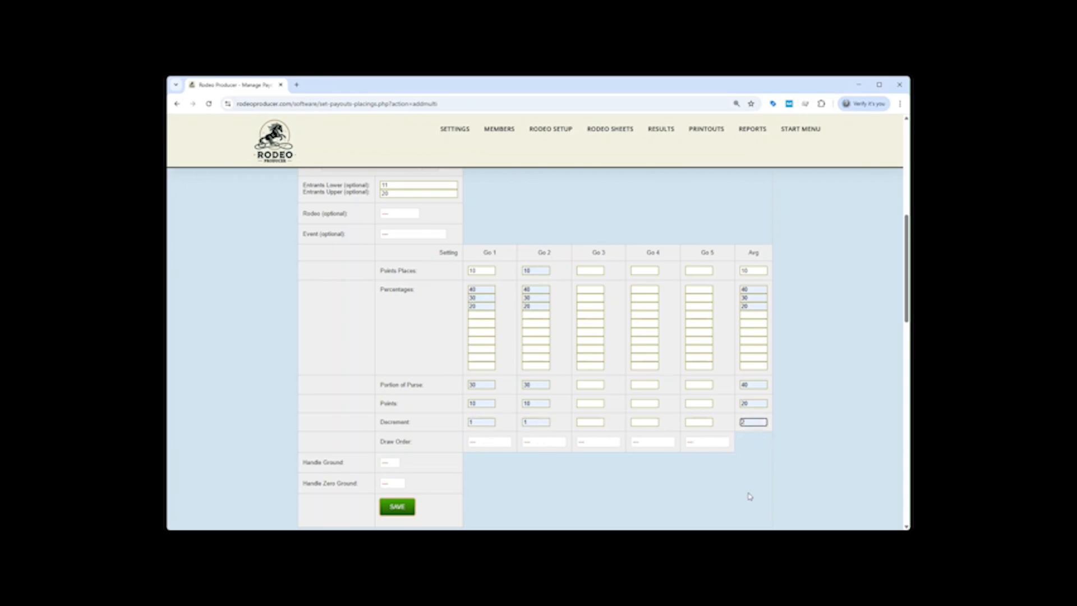
- Set the draw order to random for Go 1 and reverse for Go 2, and save the setting with ground money handled as pay average
{"action": "left_click", "coordinate": [493, 449]}
{"action": "left_click", "coordinate": [494, 461]}
{"action": "left_click", "coordinate": [548, 487]}
{"action": "left_click", "coordinate": [397, 395]}
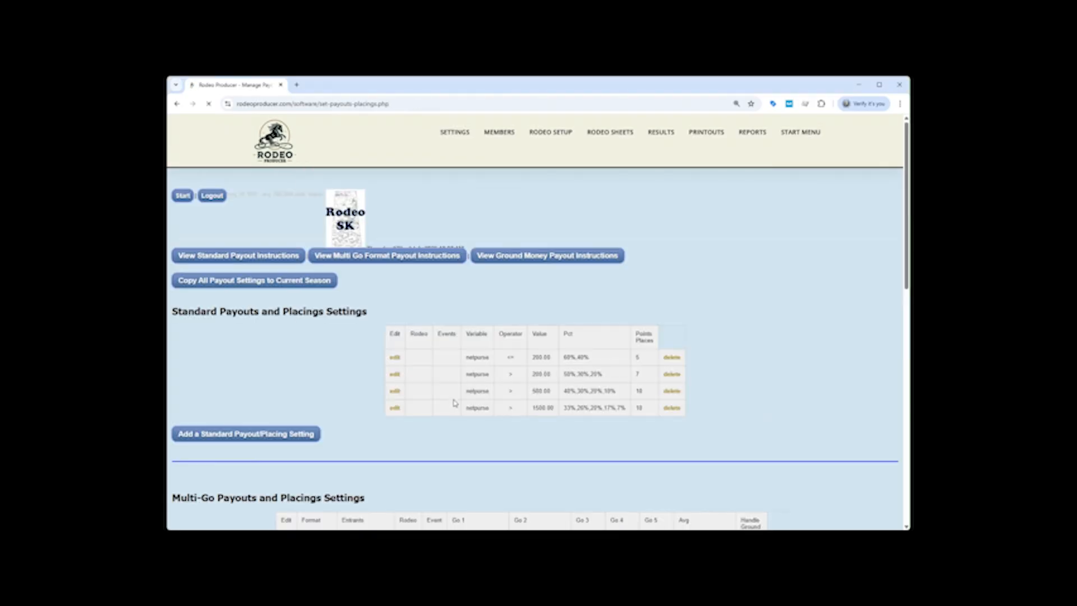
- Review the saved multi-go payout settings and read the ground money payout instructions with their percentages per number of places
{"action": "scroll", "coordinate": [464, 384], "scroll_direction": "down", "scroll_amount": 2}
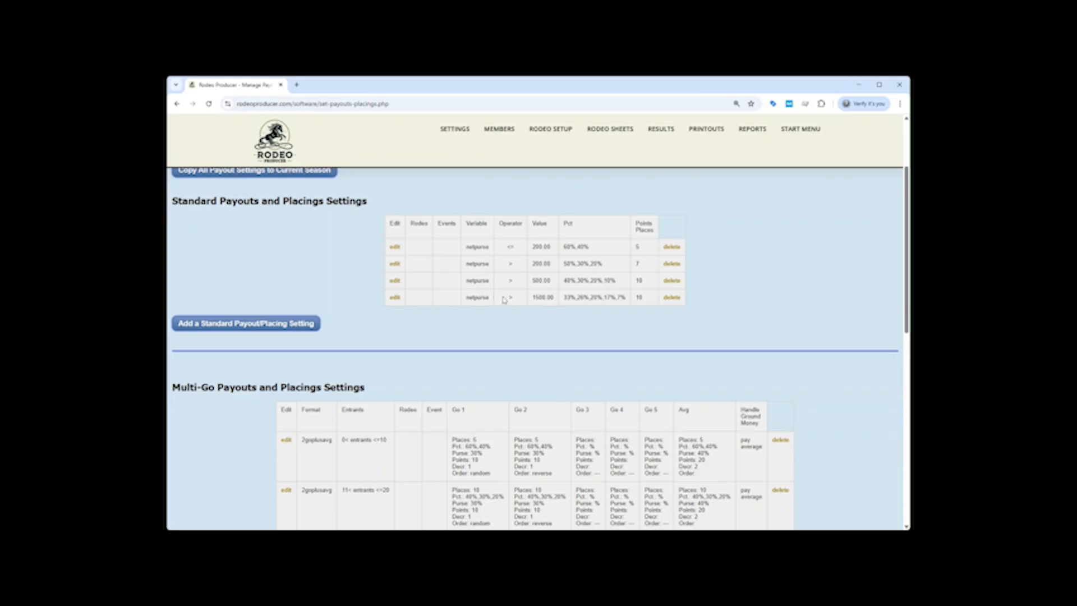
{"action": "scroll", "coordinate": [503, 300], "scroll_direction": "down", "scroll_amount": 2}
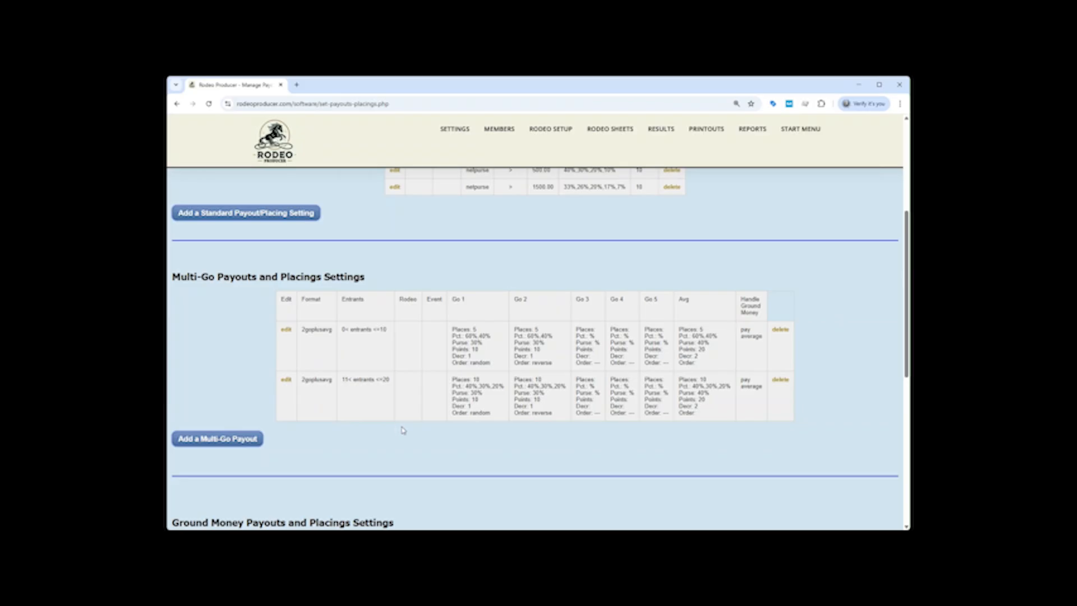
{"action": "scroll", "coordinate": [404, 431], "scroll_direction": "up", "scroll_amount": 4}
{"action": "left_click", "coordinate": [571, 259]}
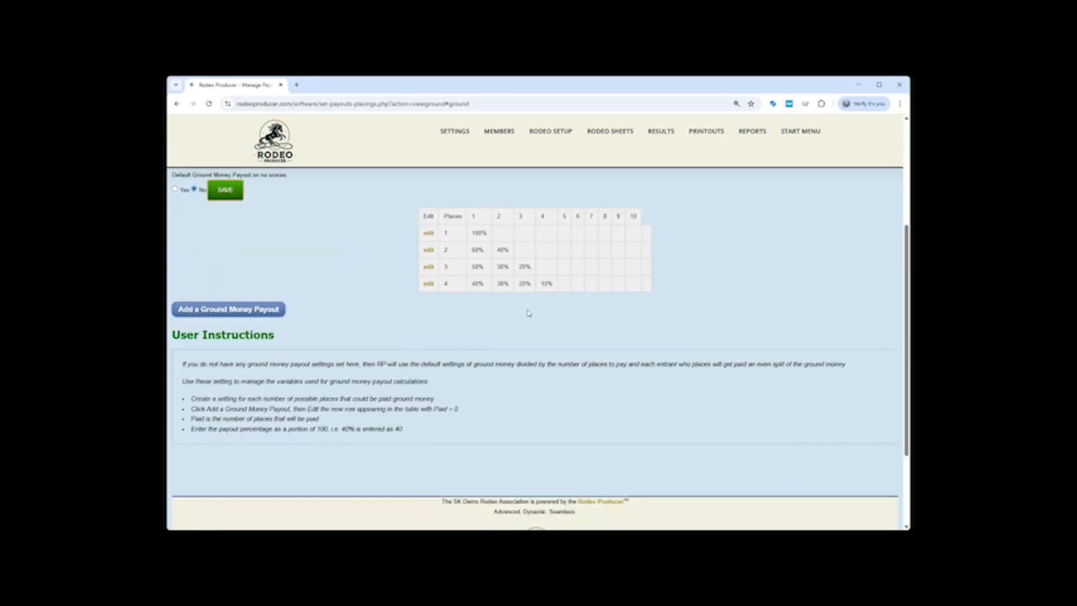
{"action": "scroll", "coordinate": [340, 323], "scroll_direction": "up", "scroll_amount": 2}
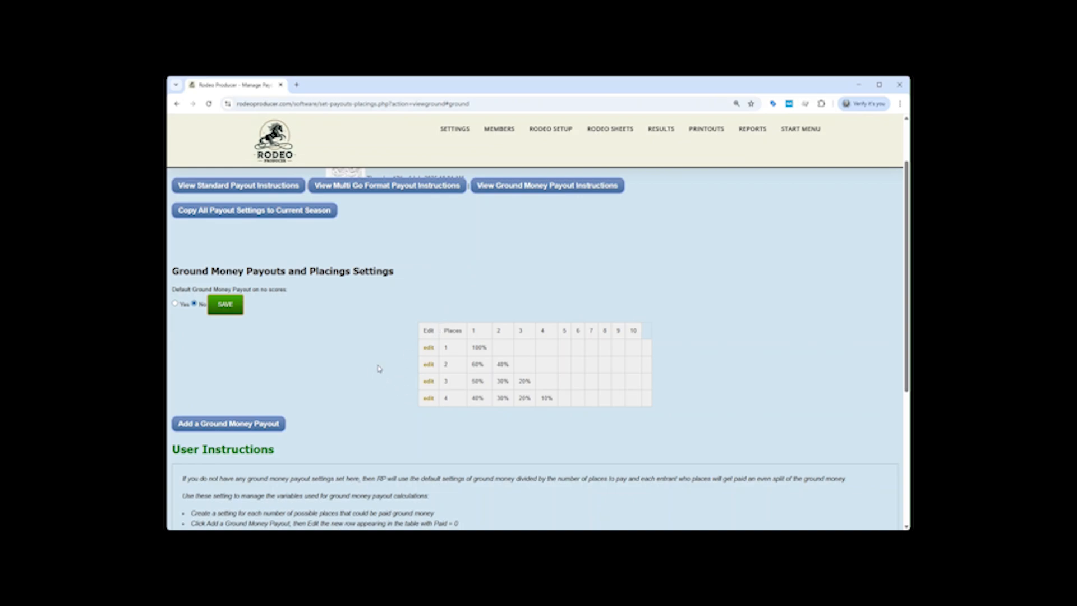
{"action": "scroll", "coordinate": [373, 368], "scroll_direction": "down", "scroll_amount": 2}
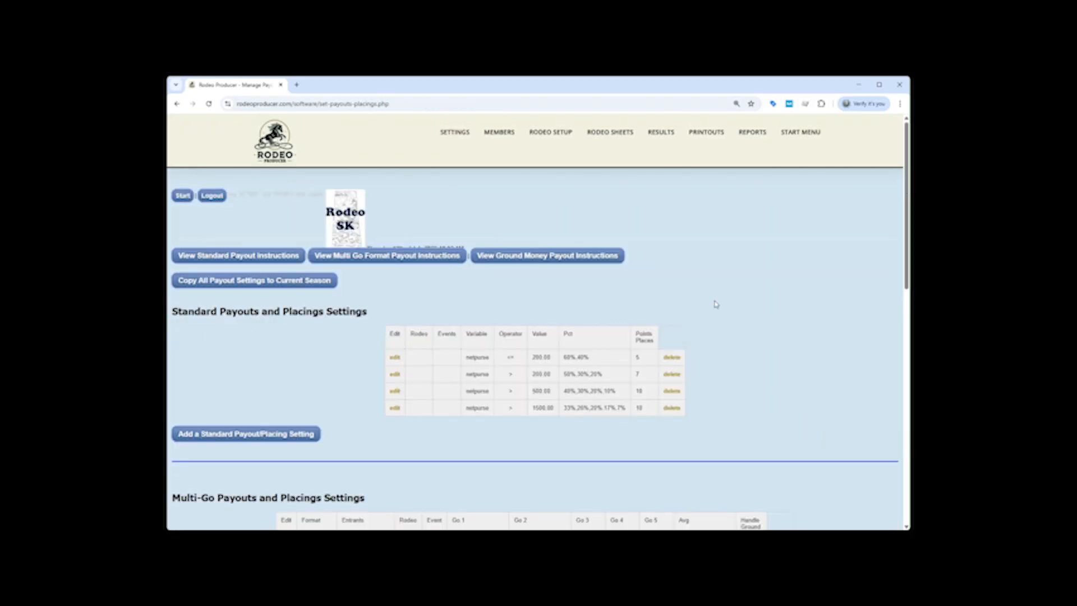
- Examine the standard, multi-go and ground money payout and placing settings on the overview page
{"action": "scroll", "coordinate": [733, 298], "scroll_direction": "down", "scroll_amount": 2}
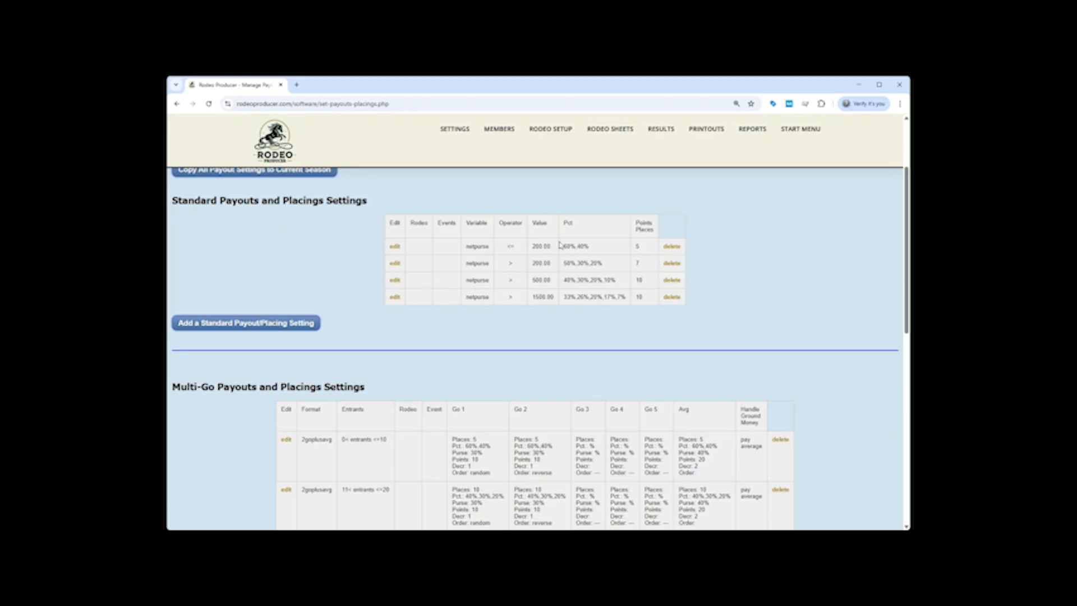
{"action": "scroll", "coordinate": [488, 320], "scroll_direction": "down", "scroll_amount": 2}
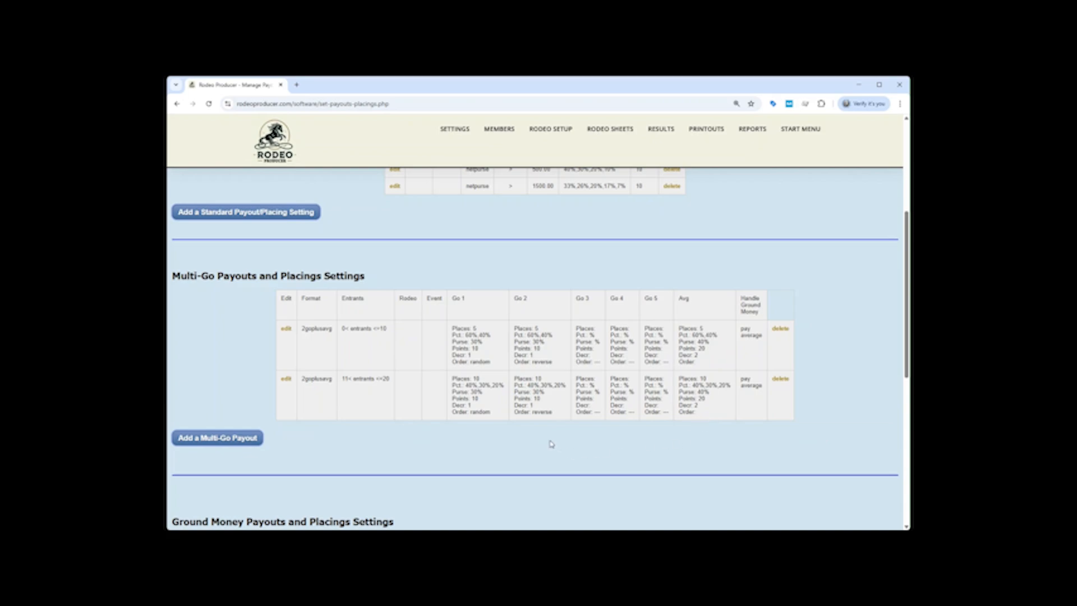
{"action": "scroll", "coordinate": [547, 438], "scroll_direction": "up", "scroll_amount": 2}
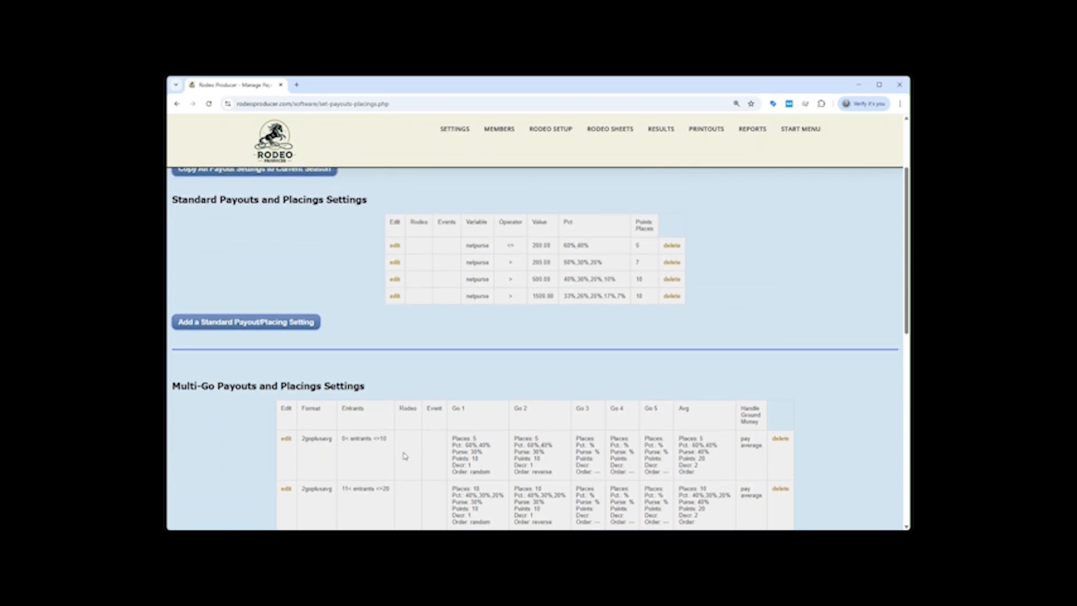
{"action": "scroll", "coordinate": [405, 455], "scroll_direction": "down", "scroll_amount": 2}
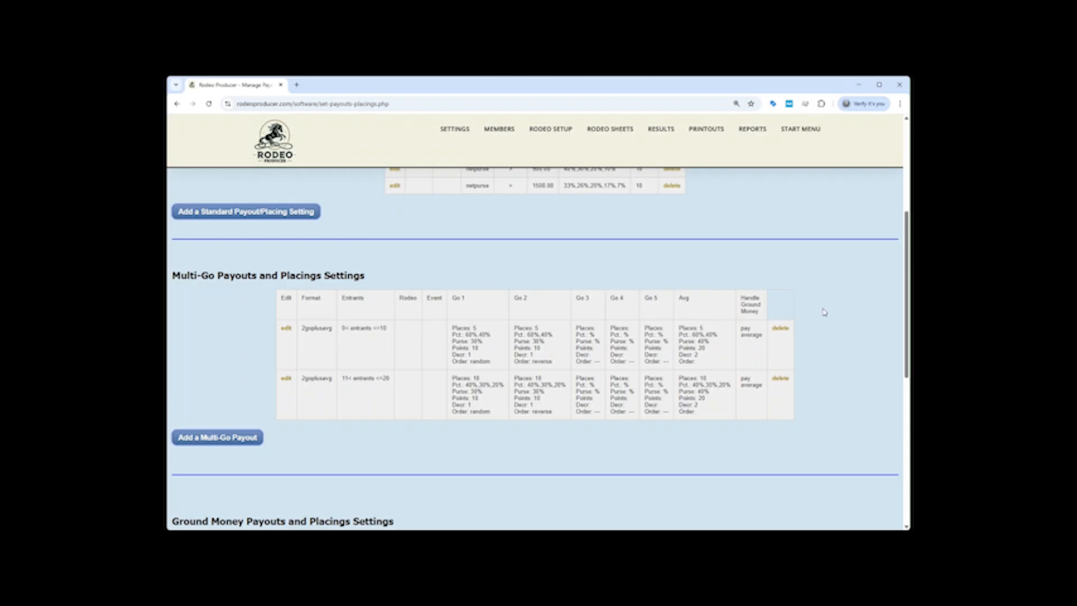
{"action": "scroll", "coordinate": [823, 312], "scroll_direction": "down", "scroll_amount": 5}
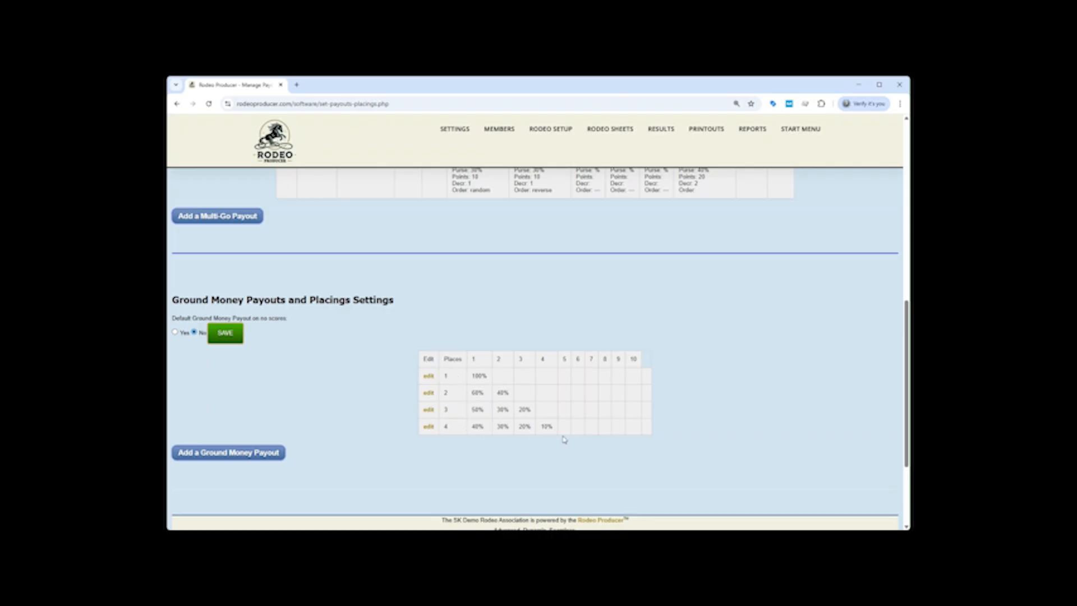
{"action": "scroll", "coordinate": [566, 438], "scroll_direction": "up", "scroll_amount": 10}
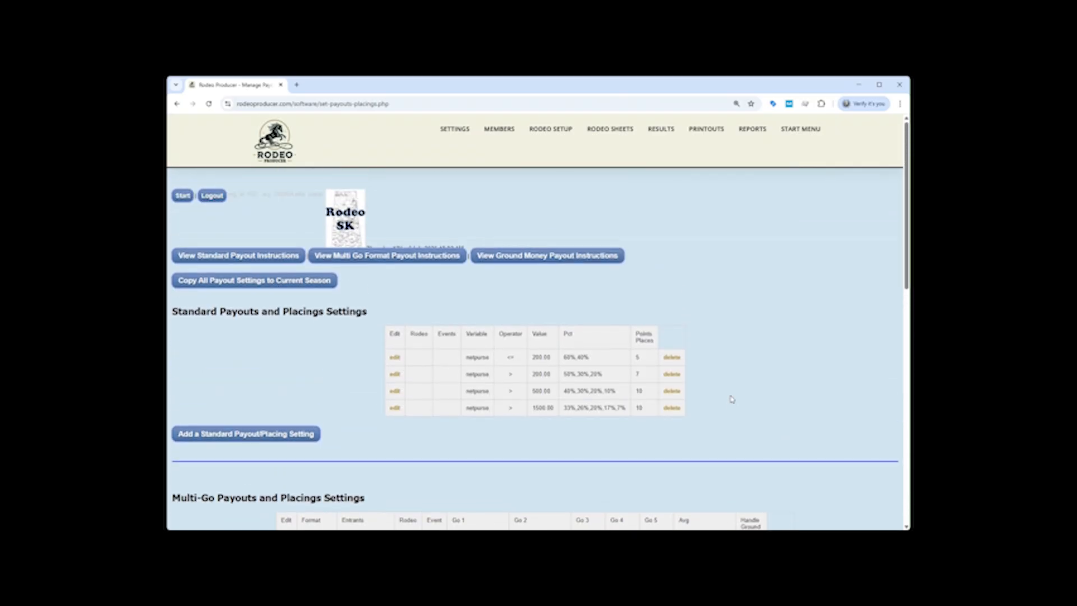